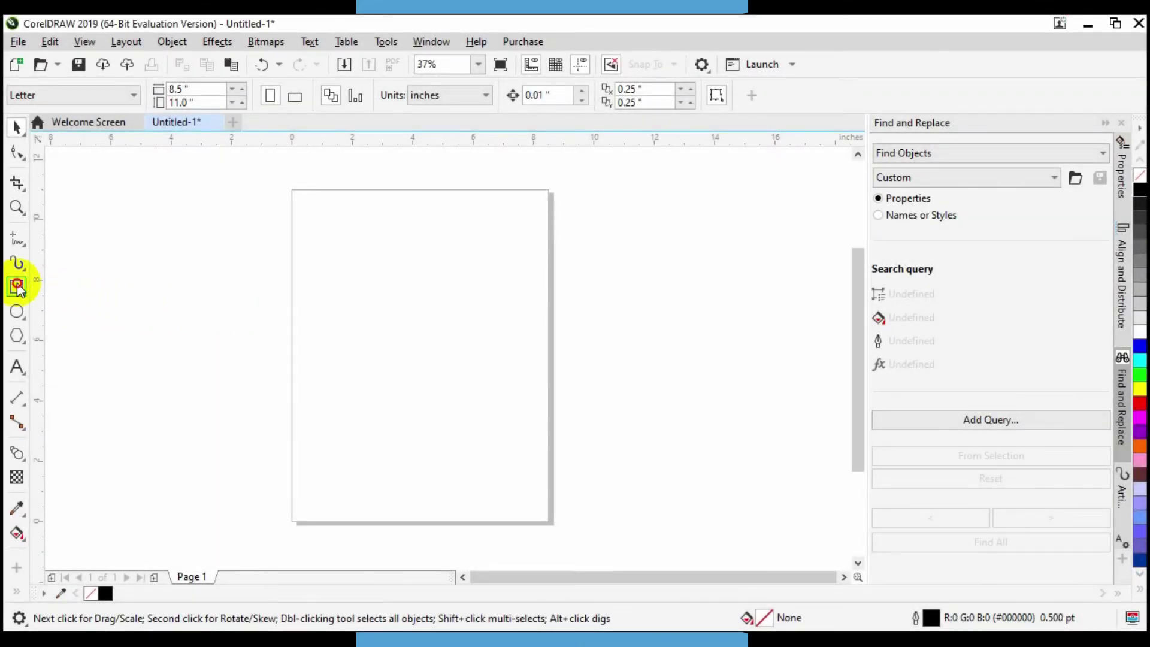
- Draw a square with the Rectangle tool, nudge it slightly, and lock it in place
left_click(18, 286)
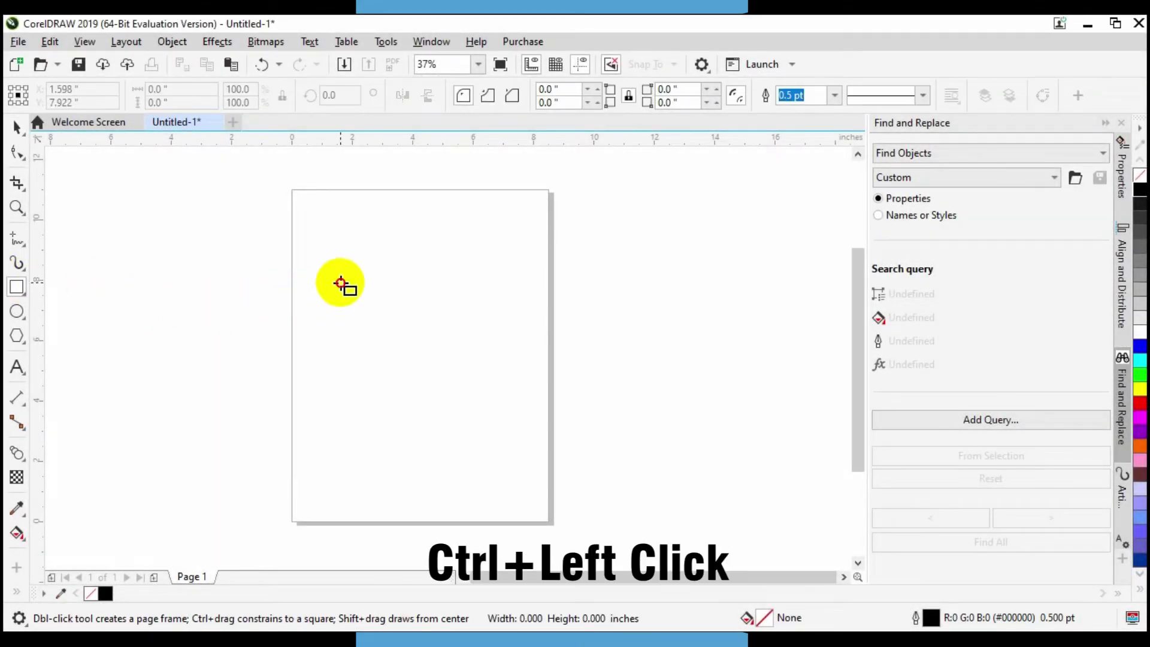
left_click_drag(340, 283, 476, 450)
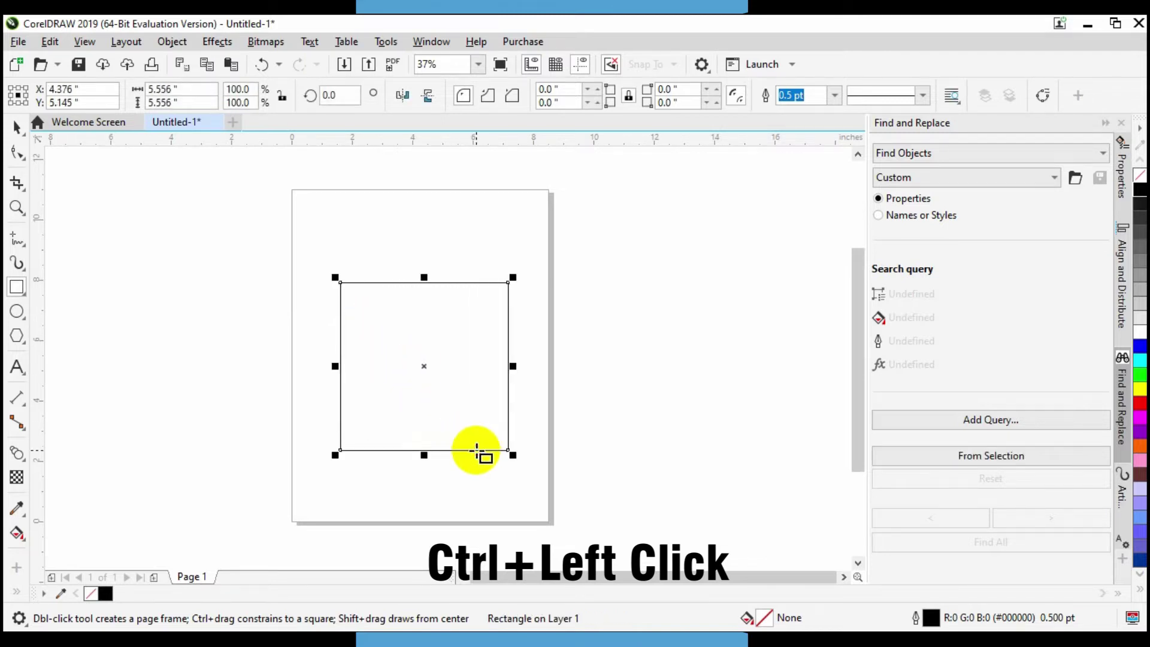
left_click(17, 127)
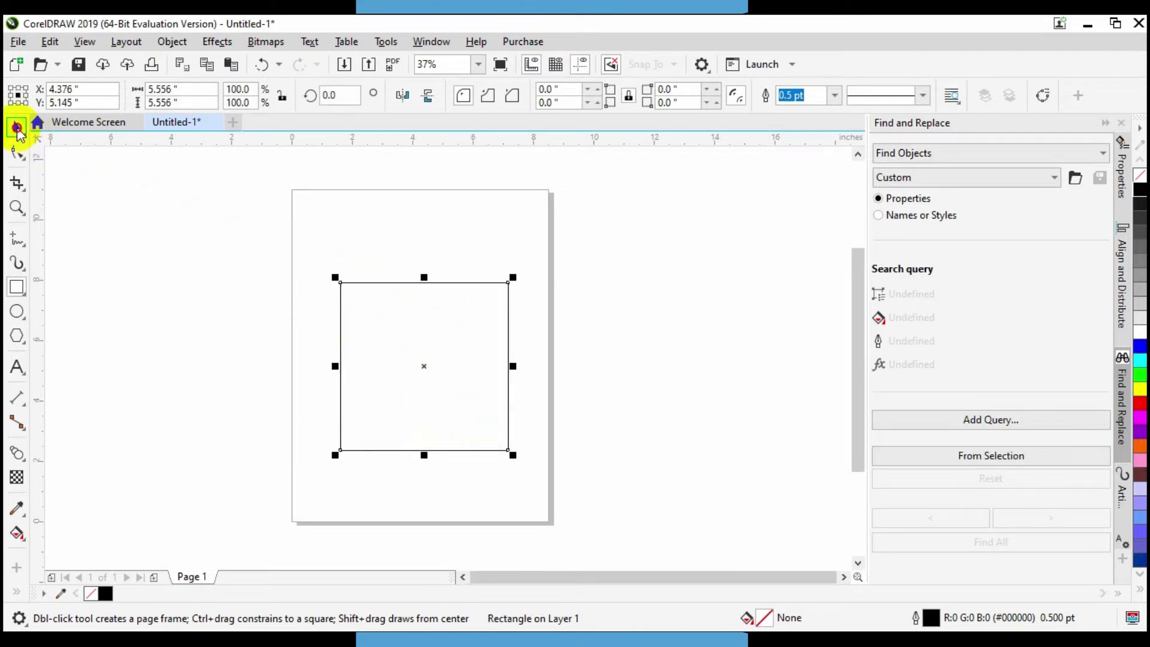
left_click(452, 312)
left_click_drag(452, 313, 451, 309)
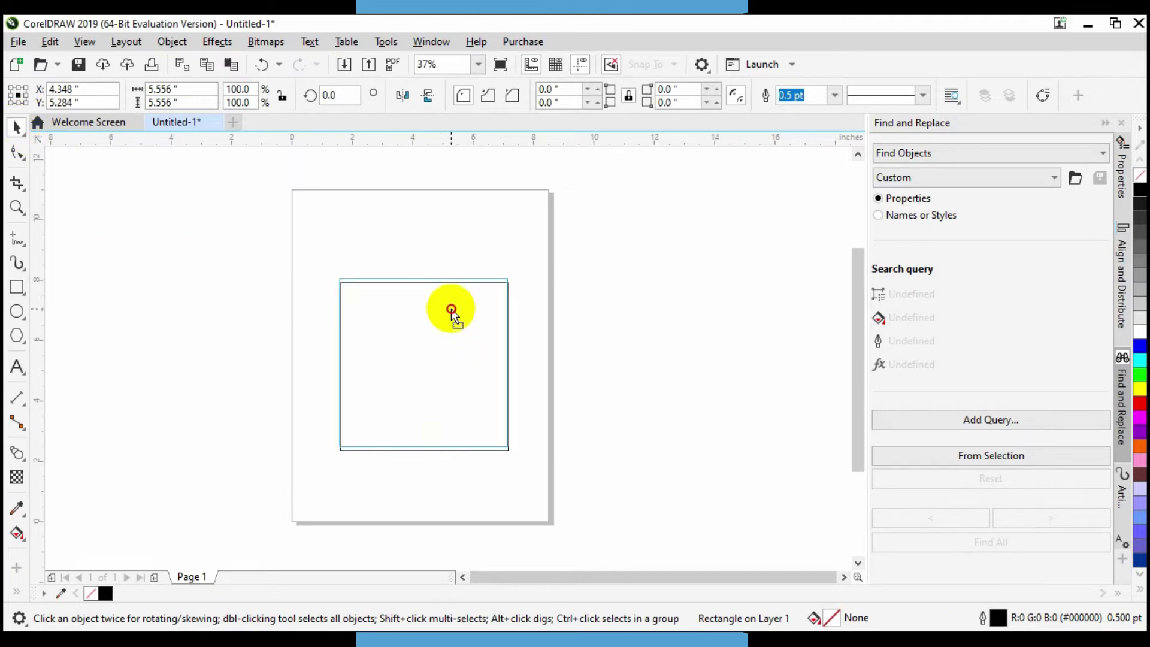
right_click(451, 309)
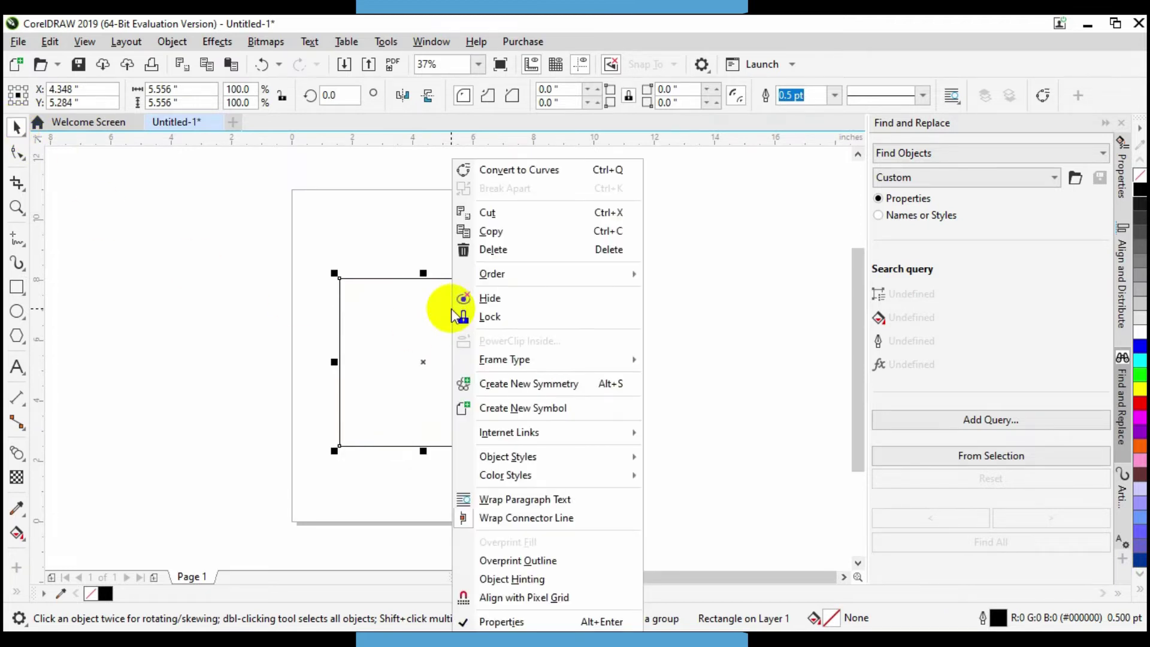
left_click(495, 317)
- Draw a small six-sided polygon inside the square
scroll(405, 324, "up", 2)
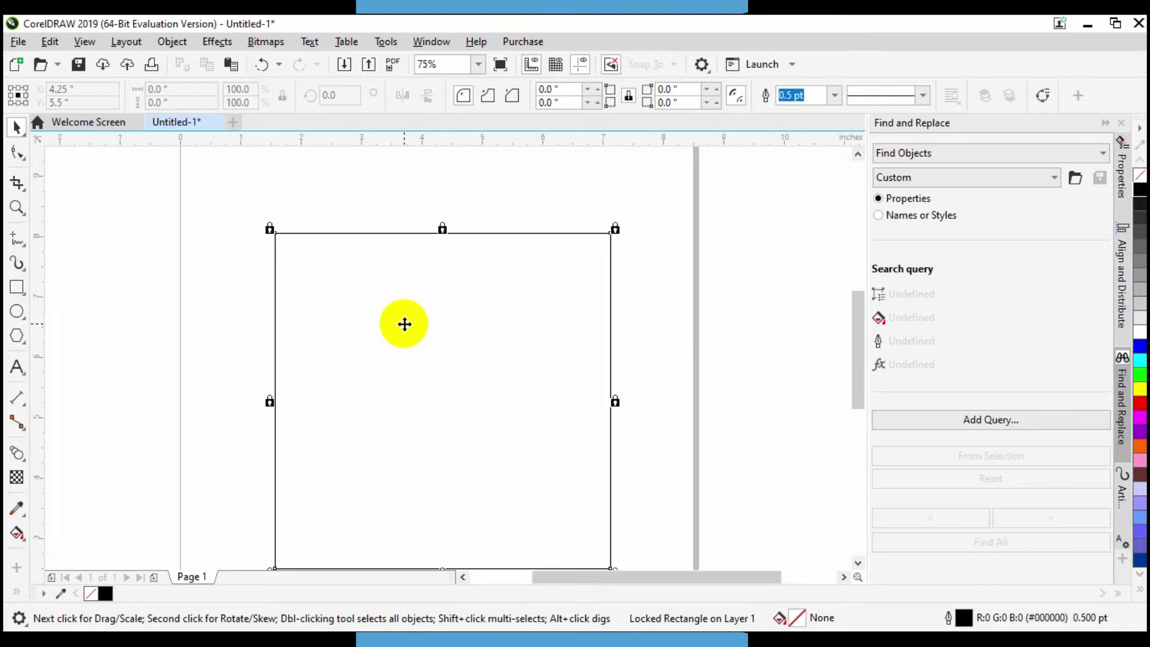
left_click_drag(857, 307, 856, 319)
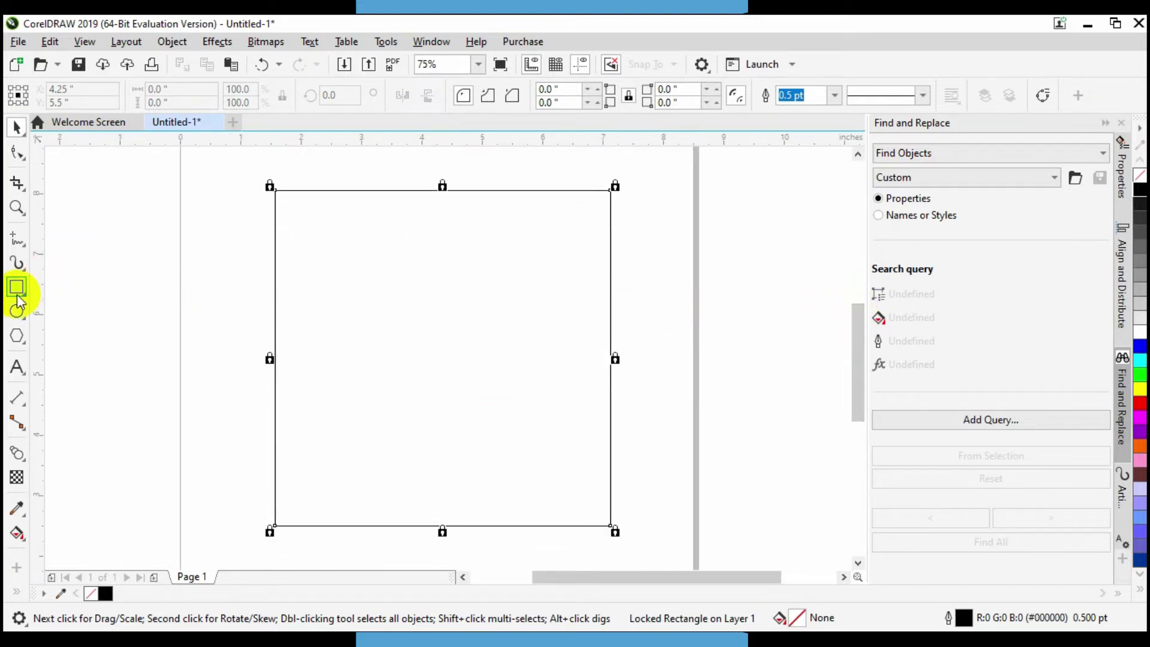
left_click(17, 335)
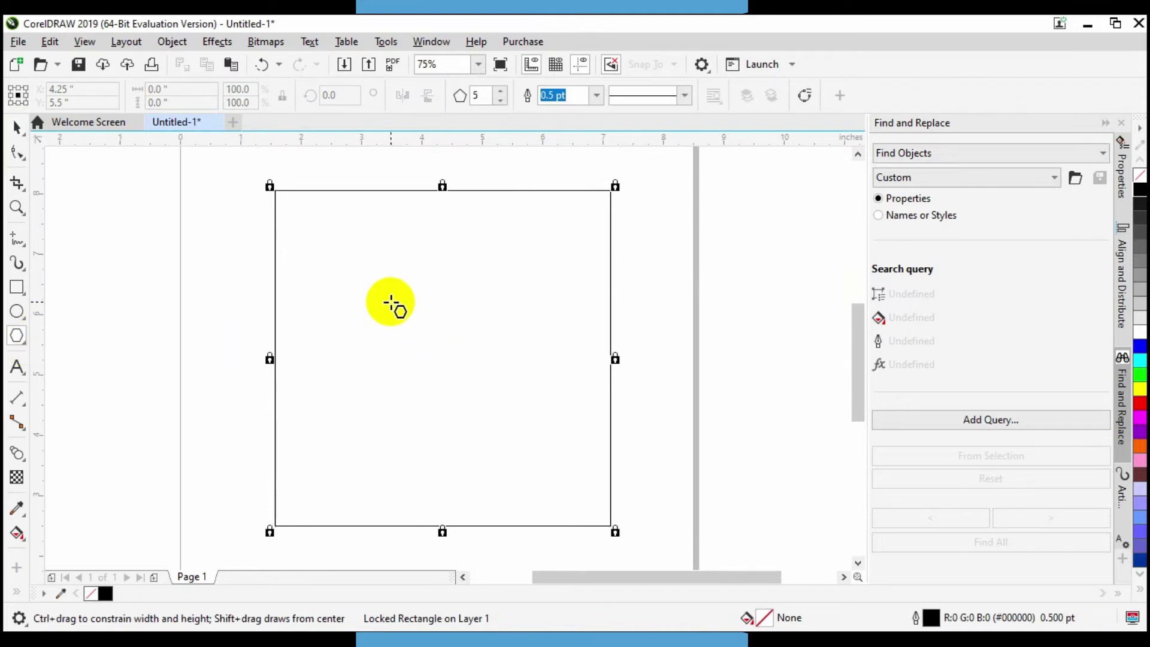
left_click_drag(391, 301, 423, 347)
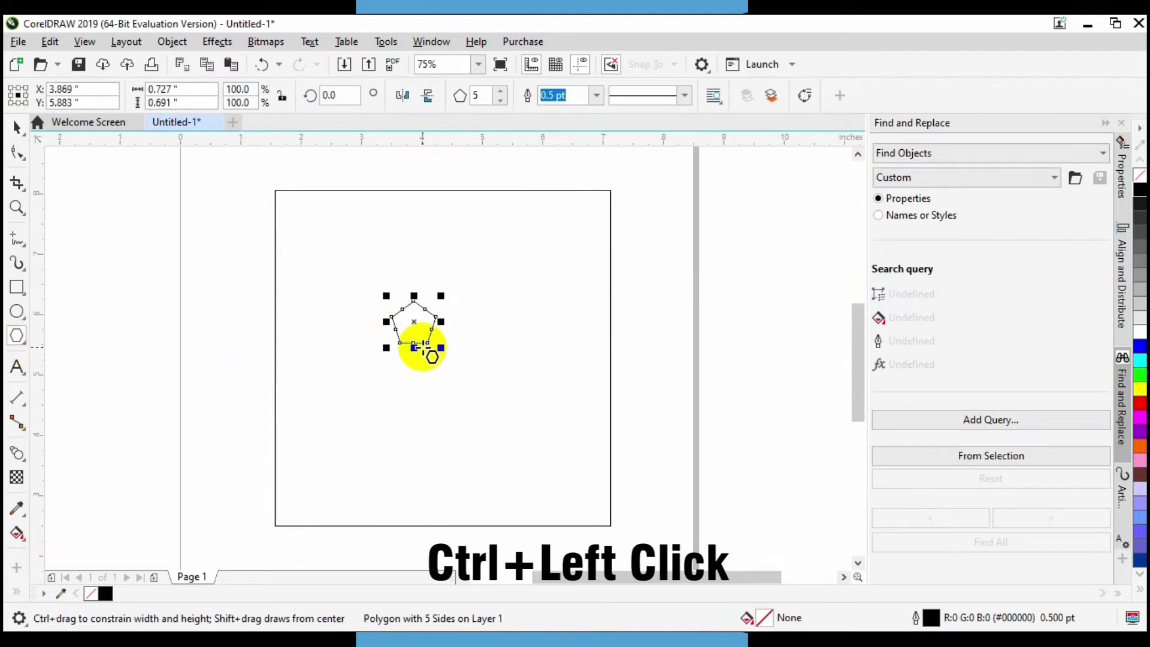
left_click(504, 92)
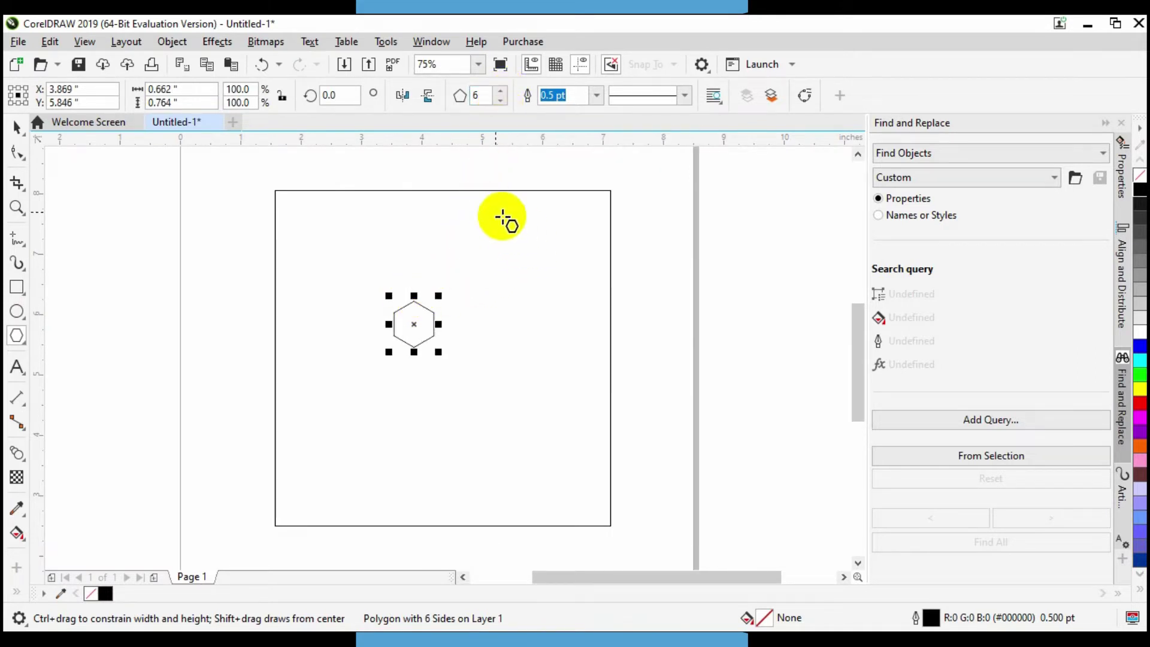
- Convert the hexagon to curves and move it onto the square's bottom-left corner
left_click(806, 95)
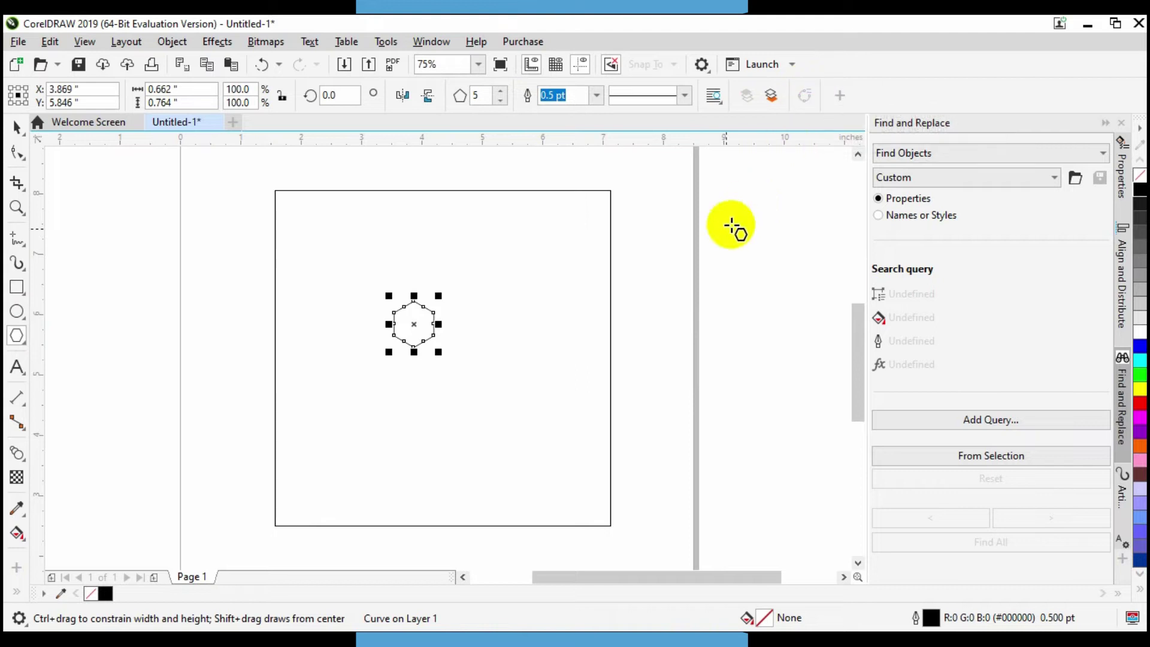
key("space")
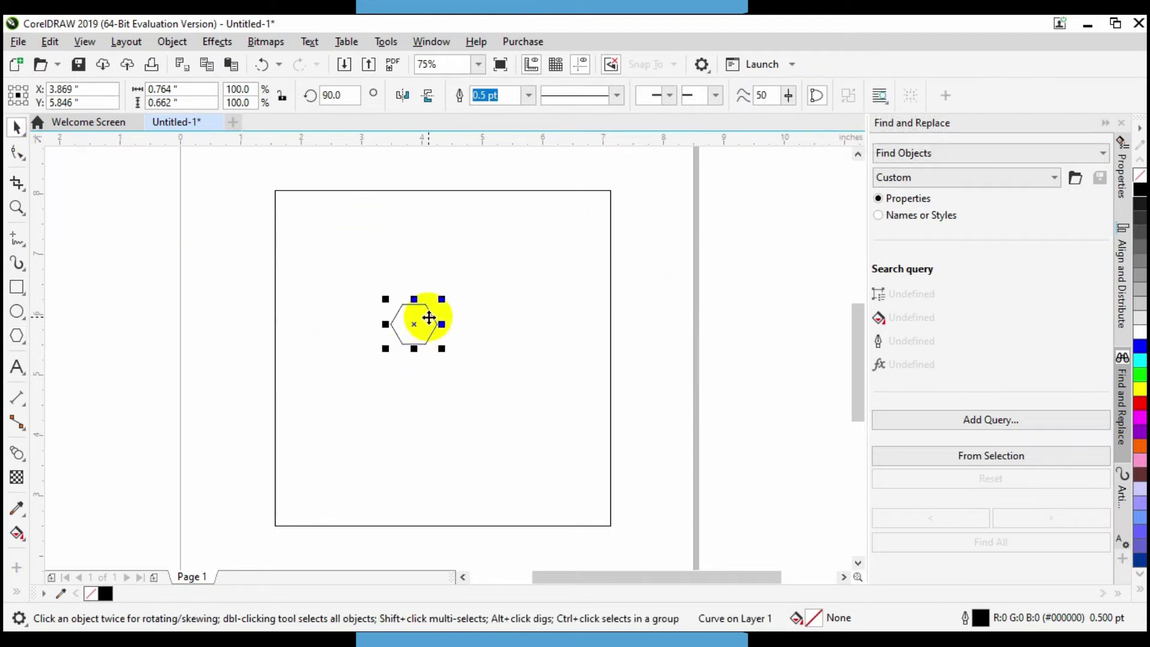
left_click_drag(428, 318, 291, 519)
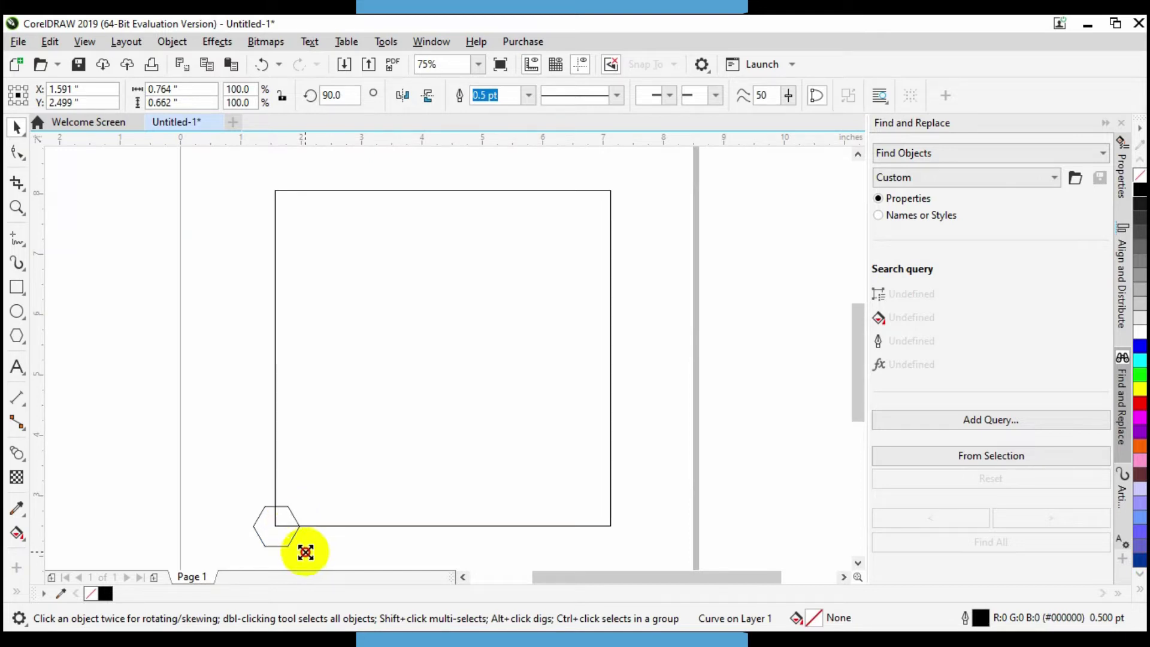
- Shrink the corner hexagon to about a third of its size
left_click_drag(306, 552, 290, 541)
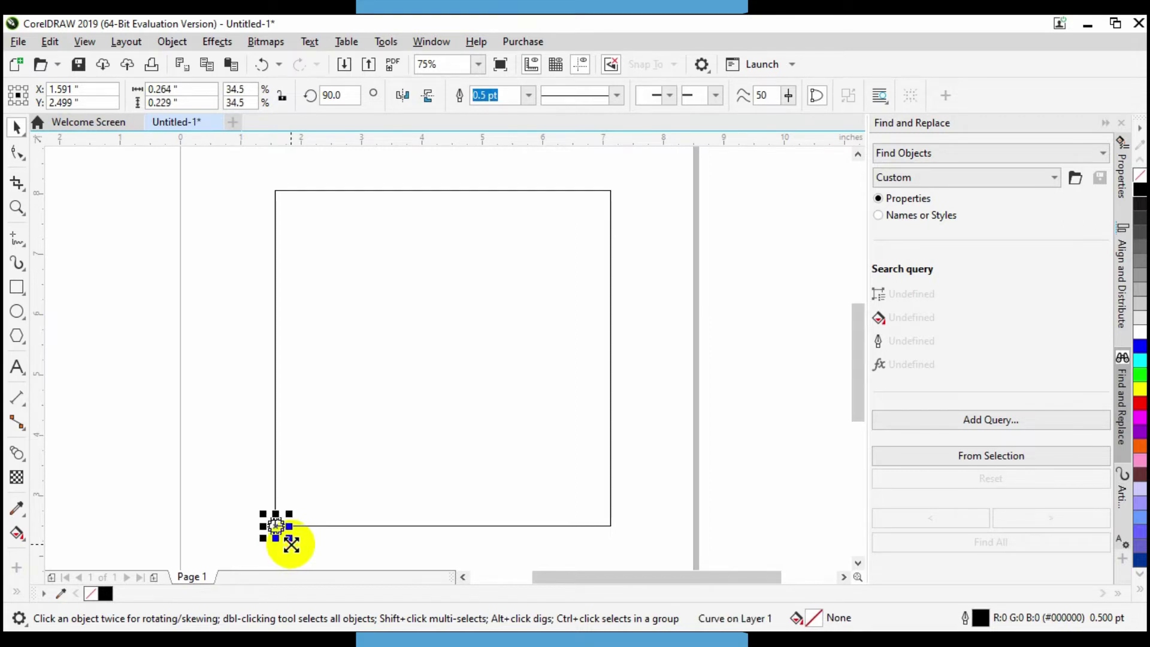
left_click(316, 474)
left_click(276, 526)
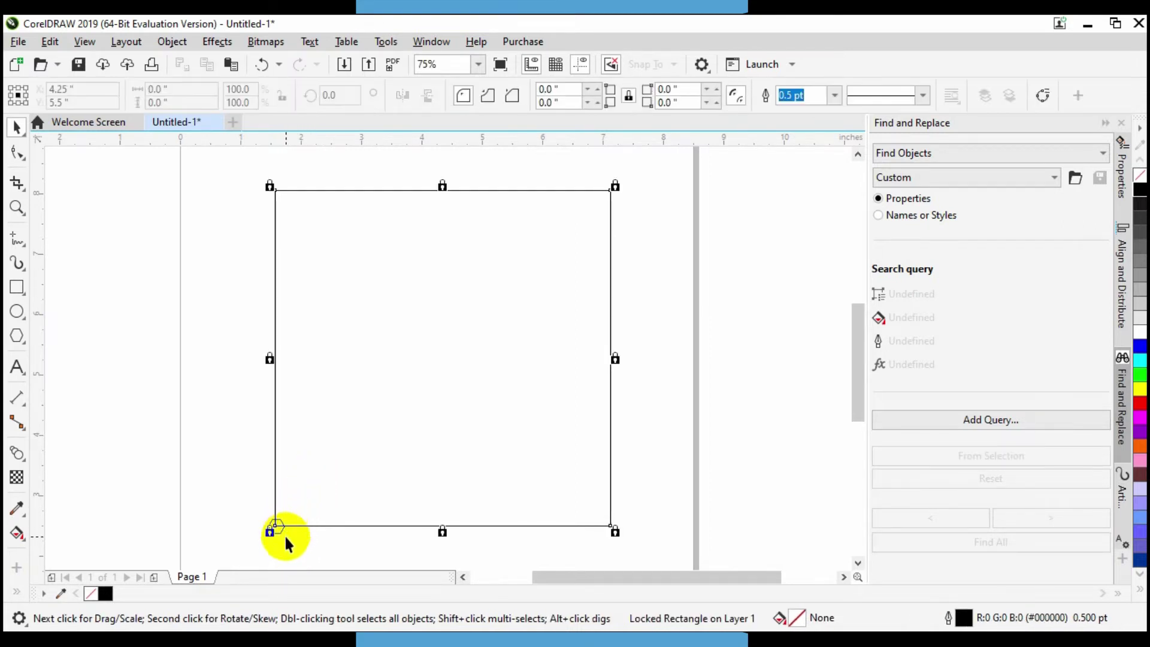
left_click(282, 529)
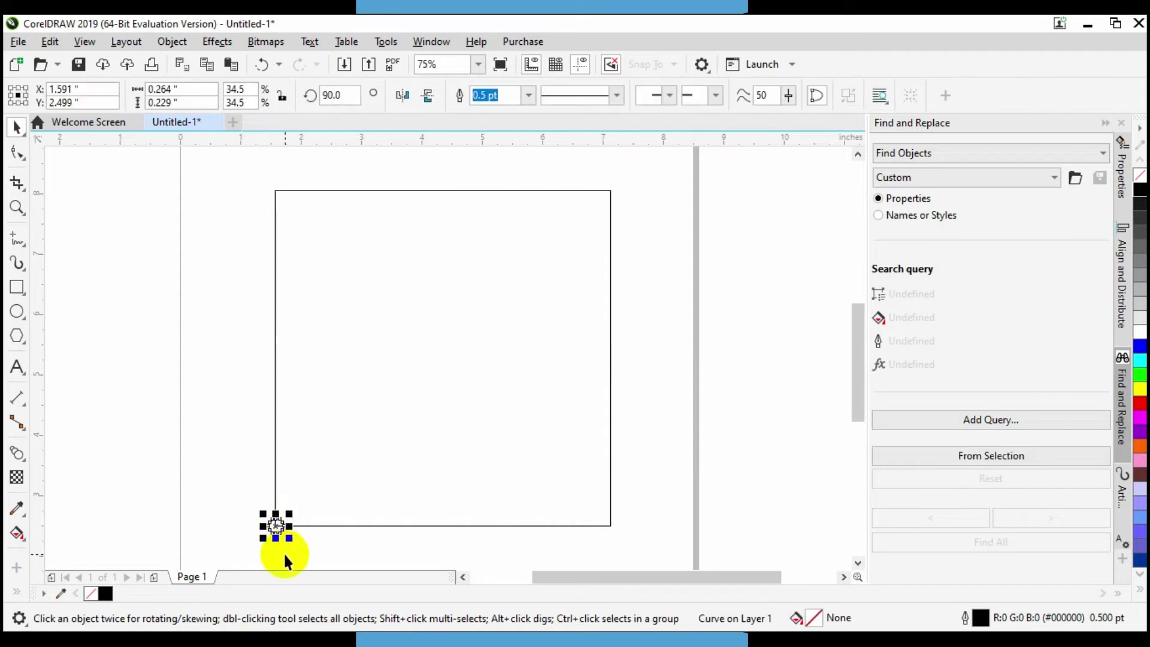
- Copy and paste the small hexagon, snapping the copy onto the square's bottom-right corner
left_click(49, 42)
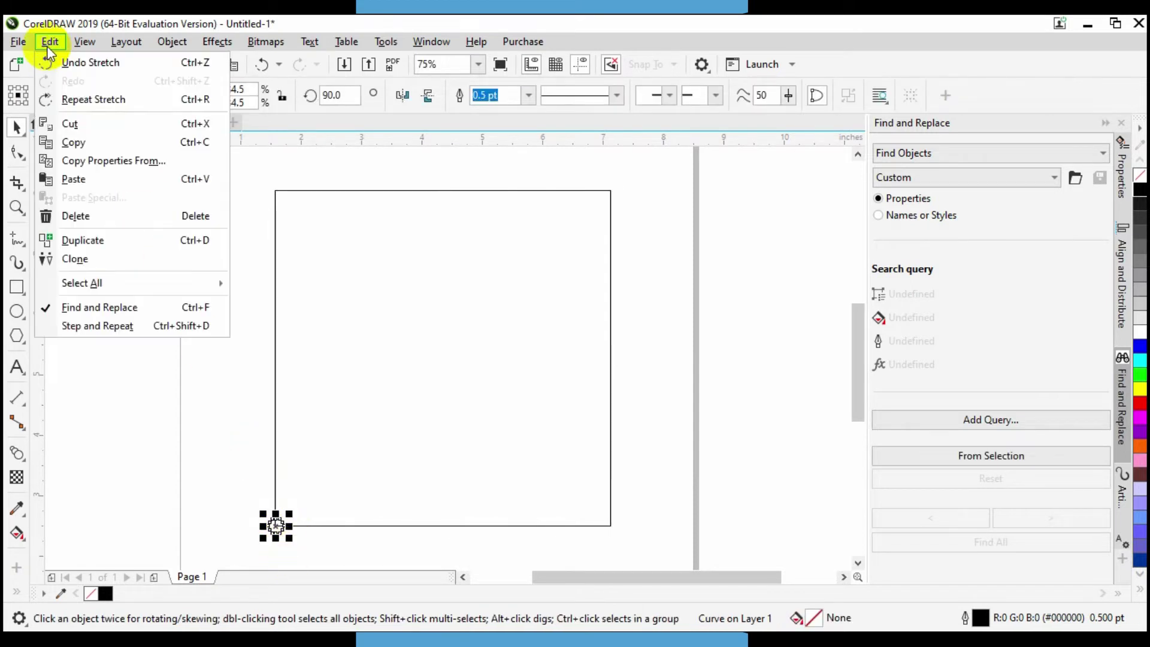
left_click(61, 144)
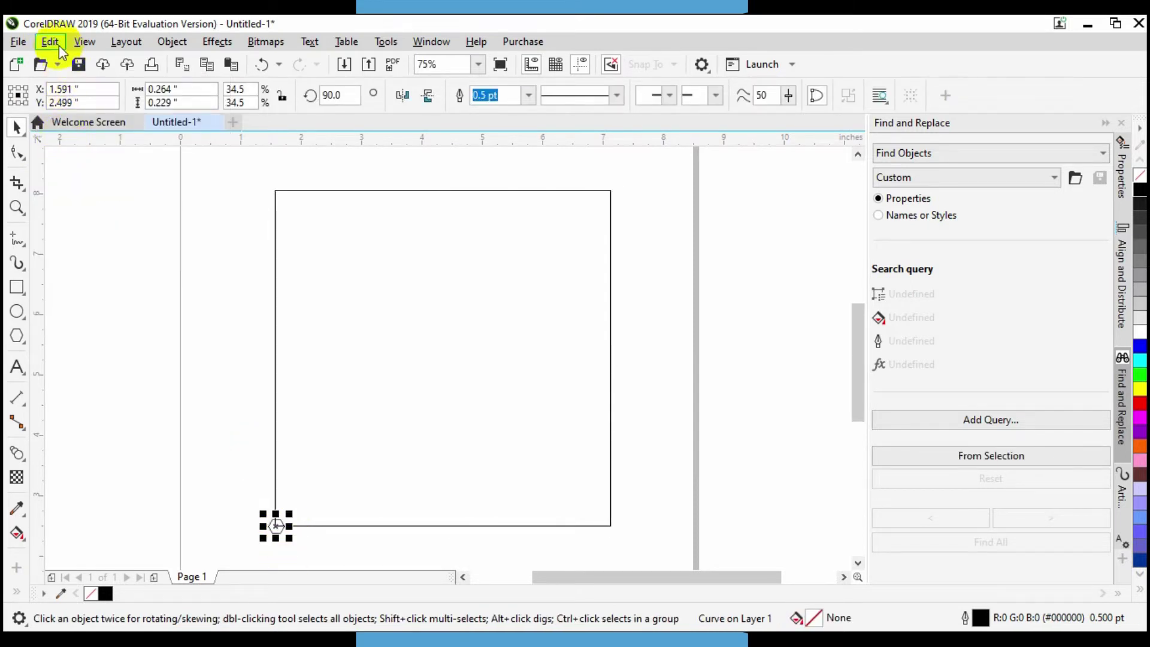
left_click(51, 41)
left_click(67, 179)
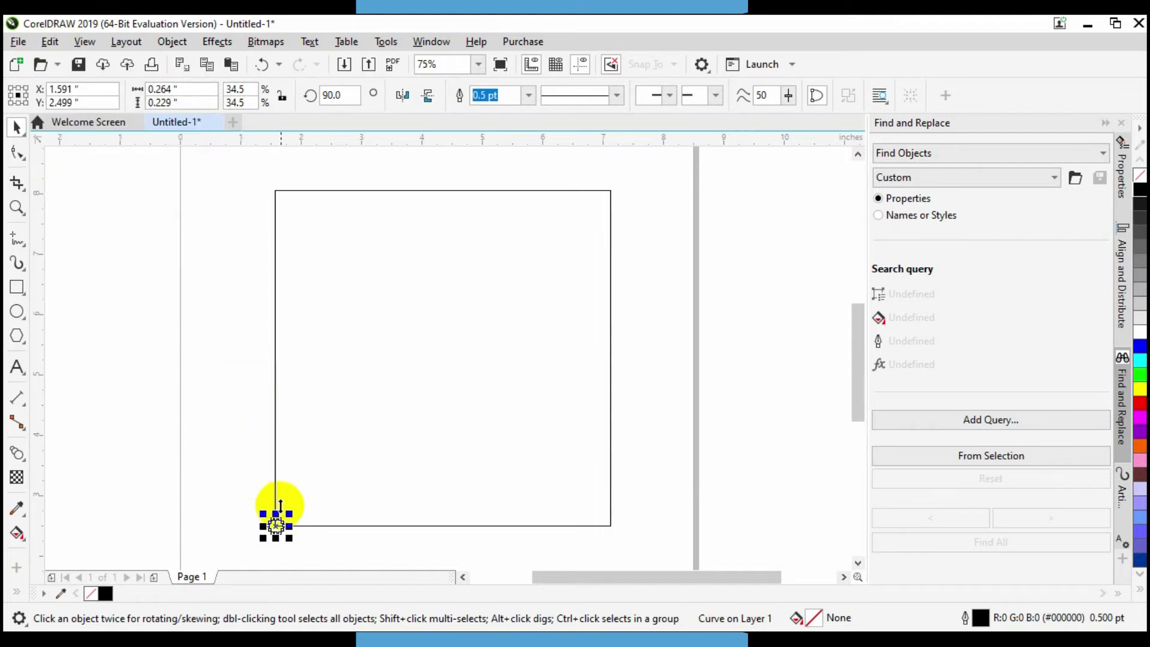
left_click_drag(279, 525, 617, 520)
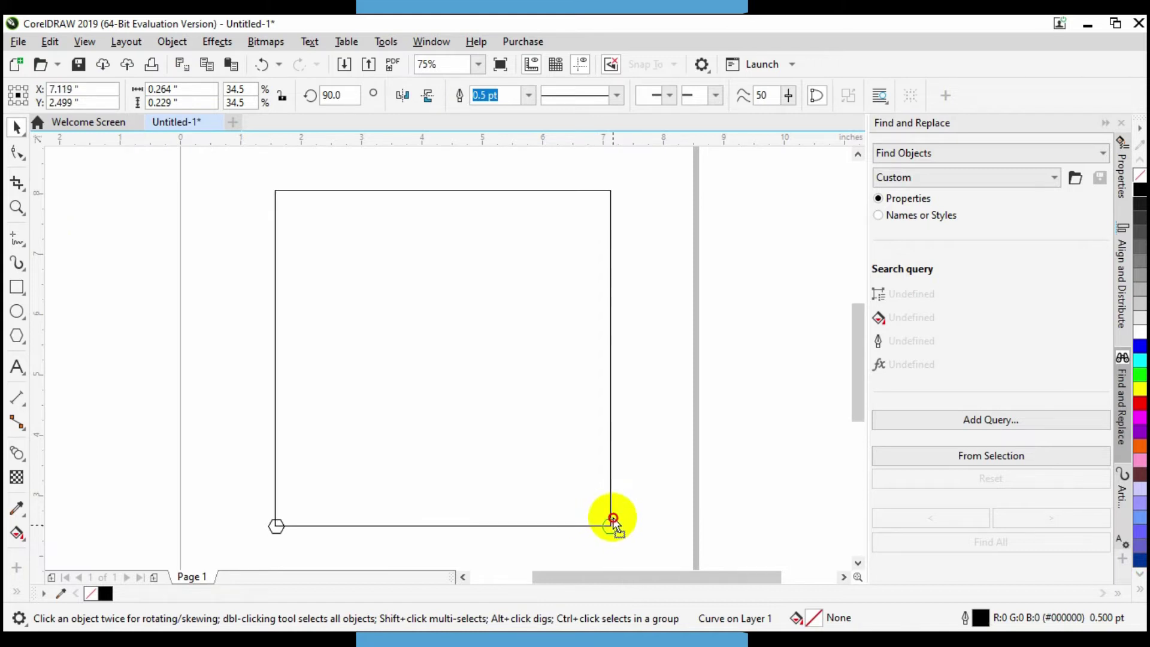
left_click_drag(615, 519, 613, 518)
left_click(665, 465)
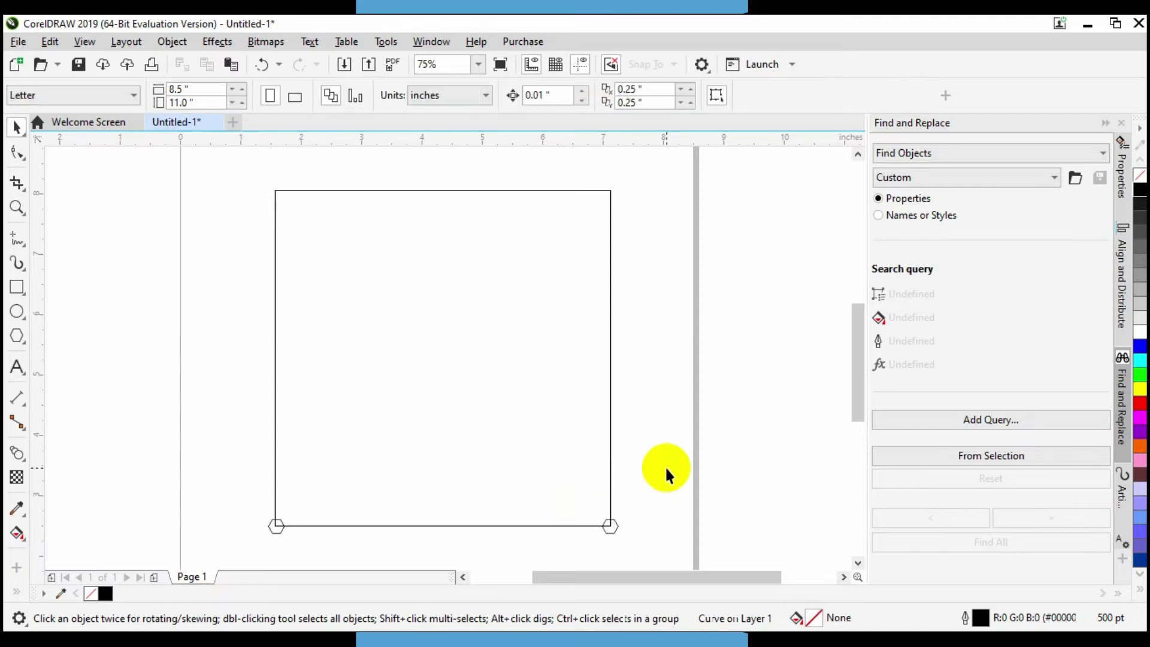
left_click(610, 526)
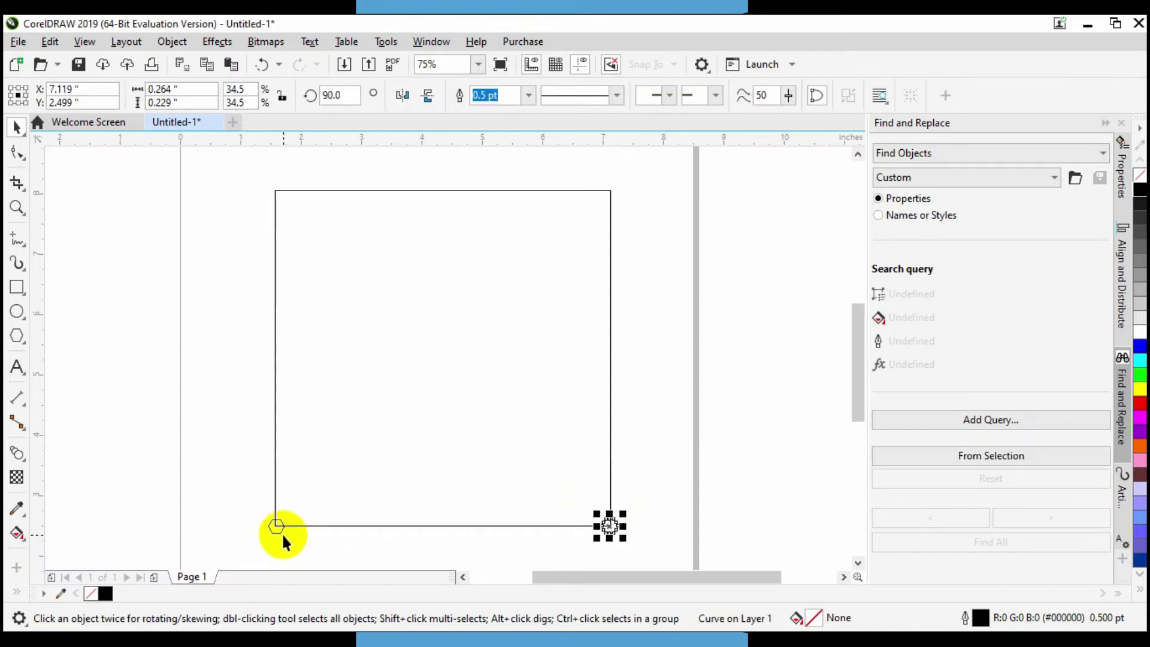
- Copy the two bottom hexagons onto the square's top corners, nudged down into line with the top edge
left_click(48, 42)
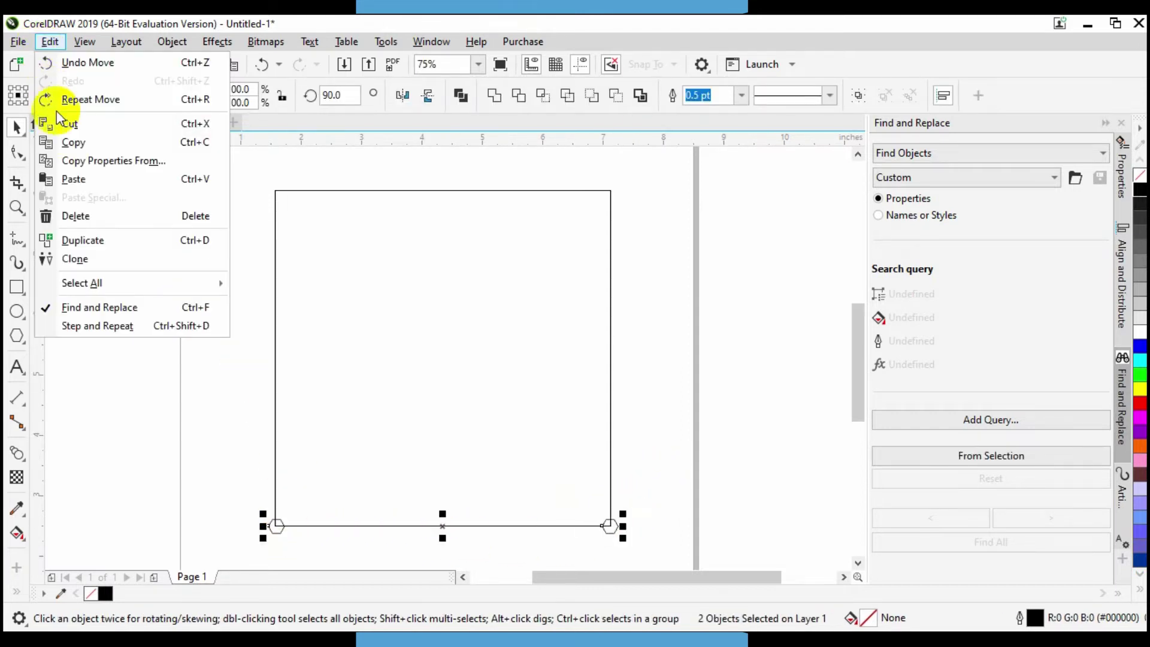
left_click(59, 147)
left_click(49, 41)
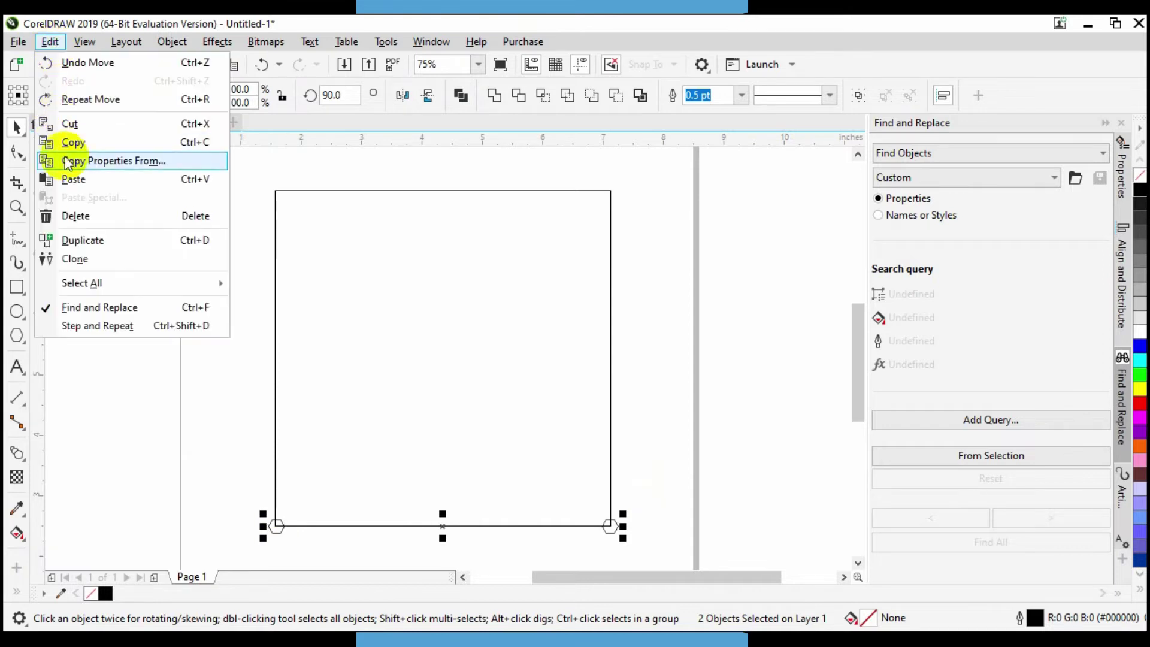
left_click(75, 181)
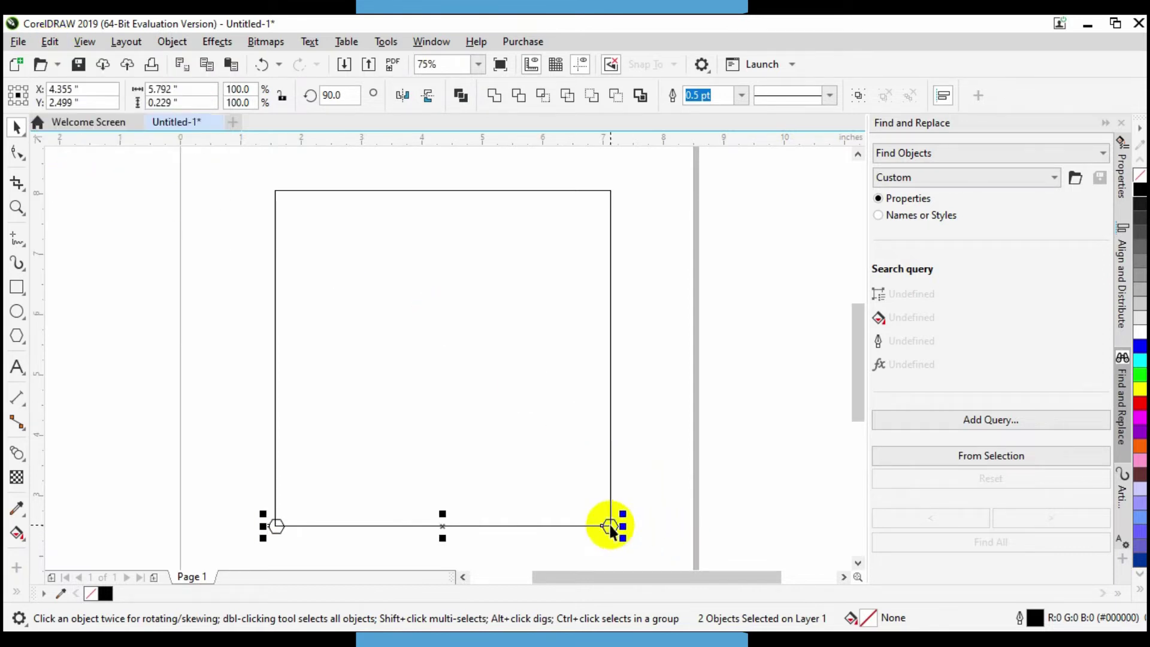
left_click_drag(612, 524, 608, 189)
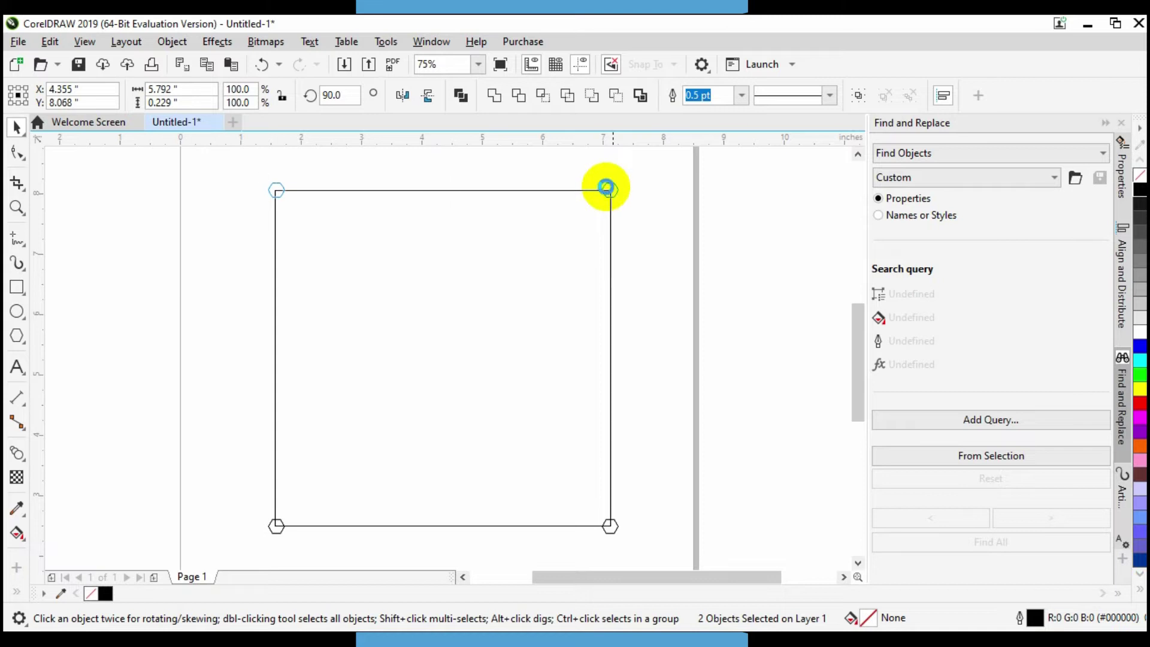
left_click_drag(607, 188, 606, 190)
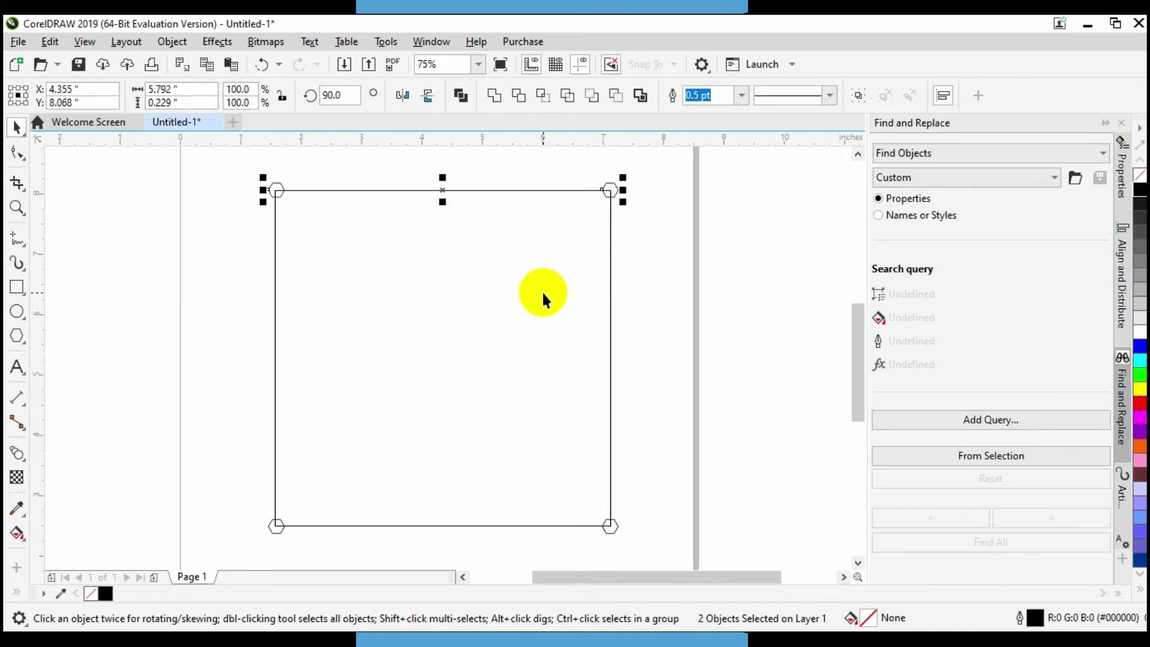
key("Down")
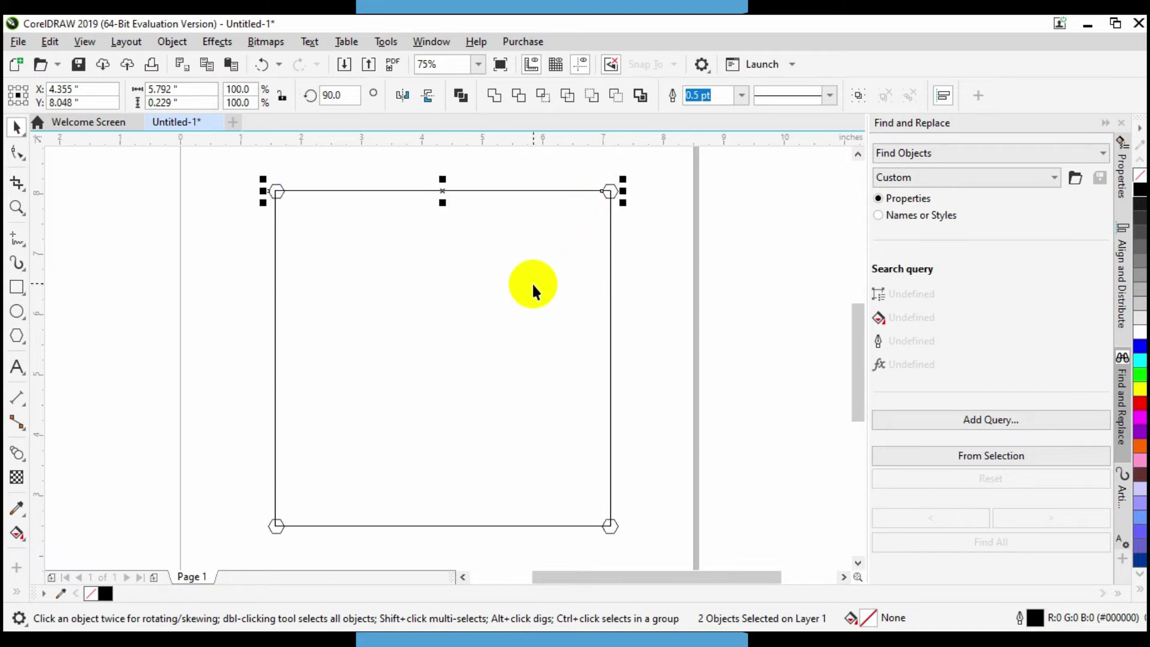
key("Escape")
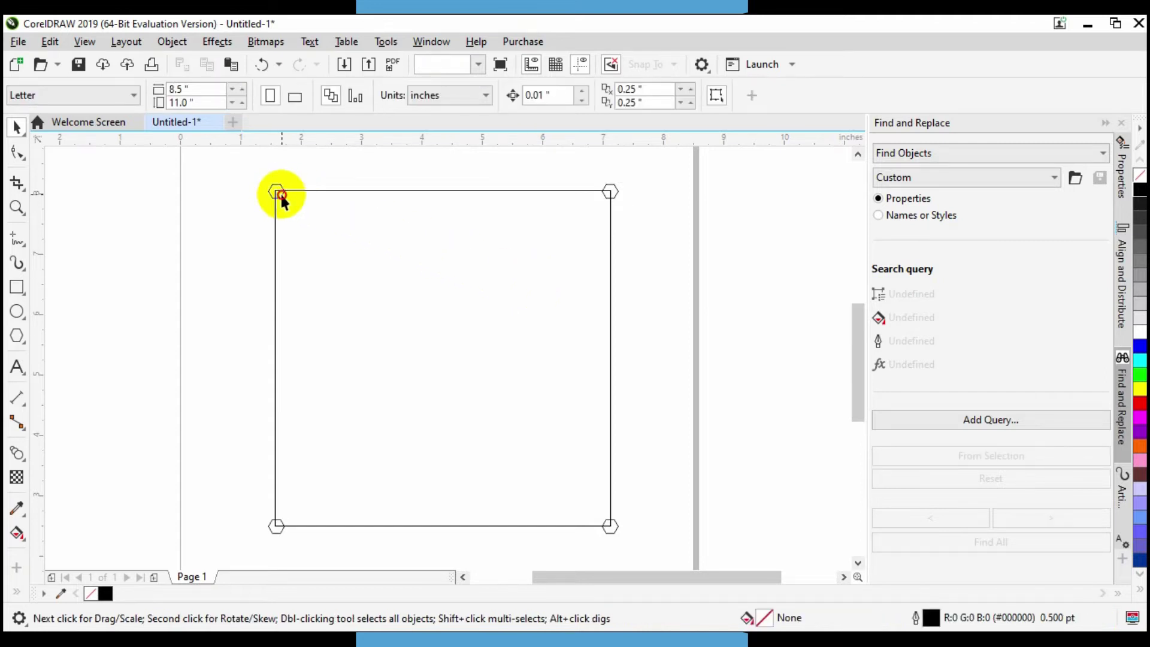
- Scale both top hexagons much smaller and place them on the top-left and top-right corners
left_click(276, 193)
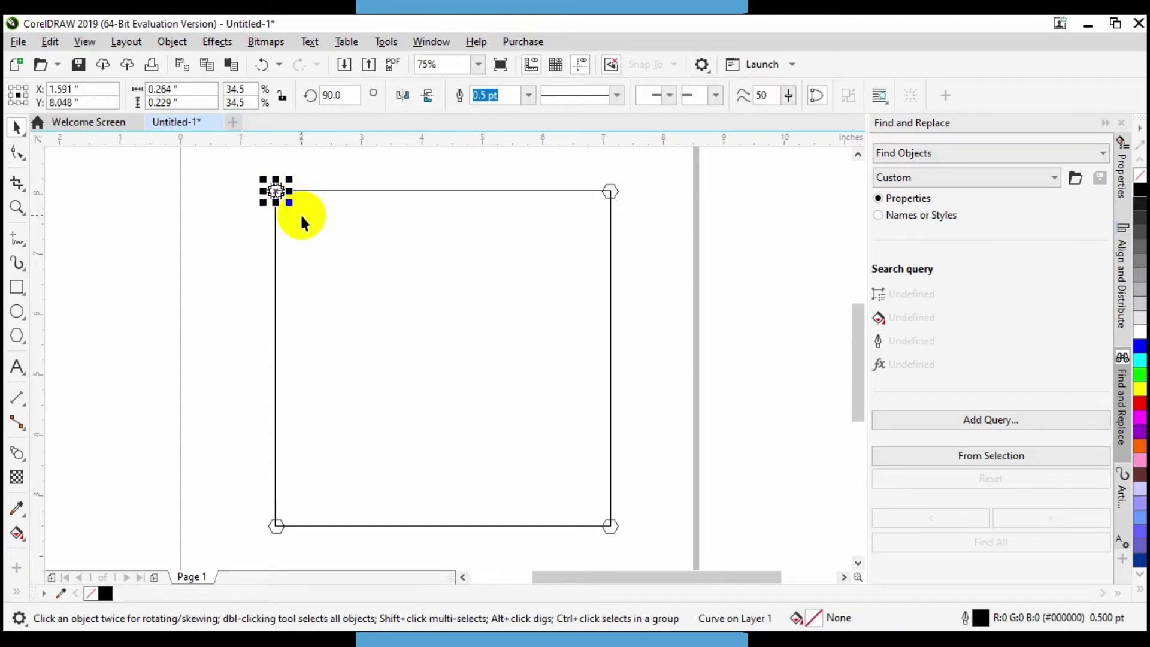
left_click_drag(642, 167, 192, 239)
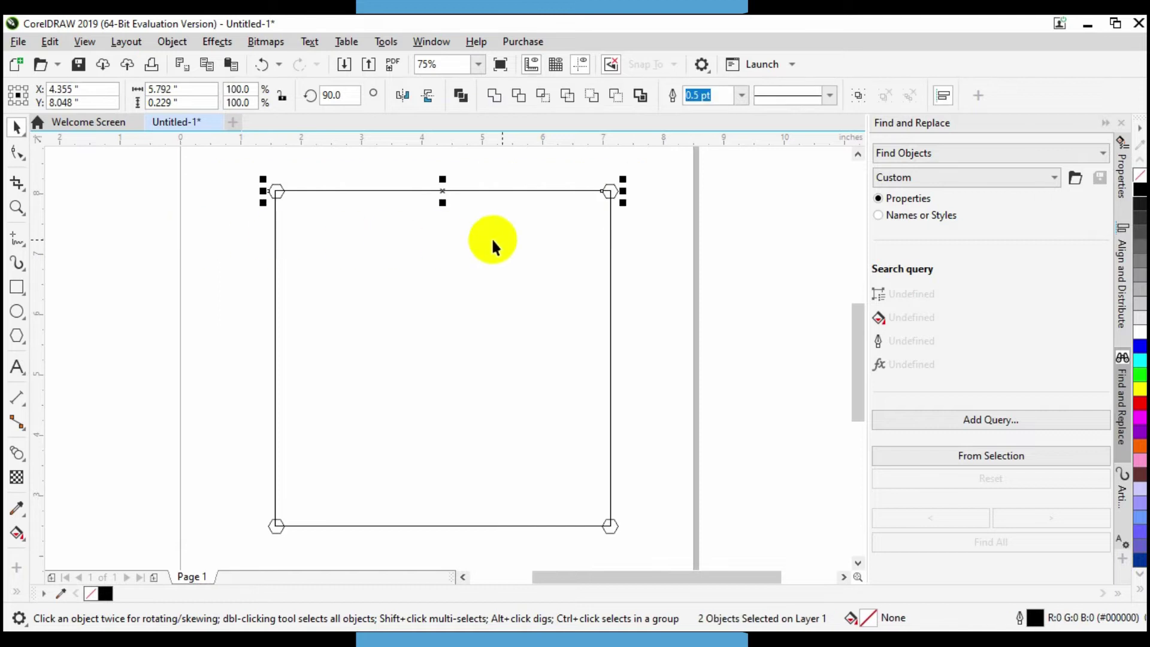
left_click_drag(623, 203, 596, 200)
left_click(414, 217)
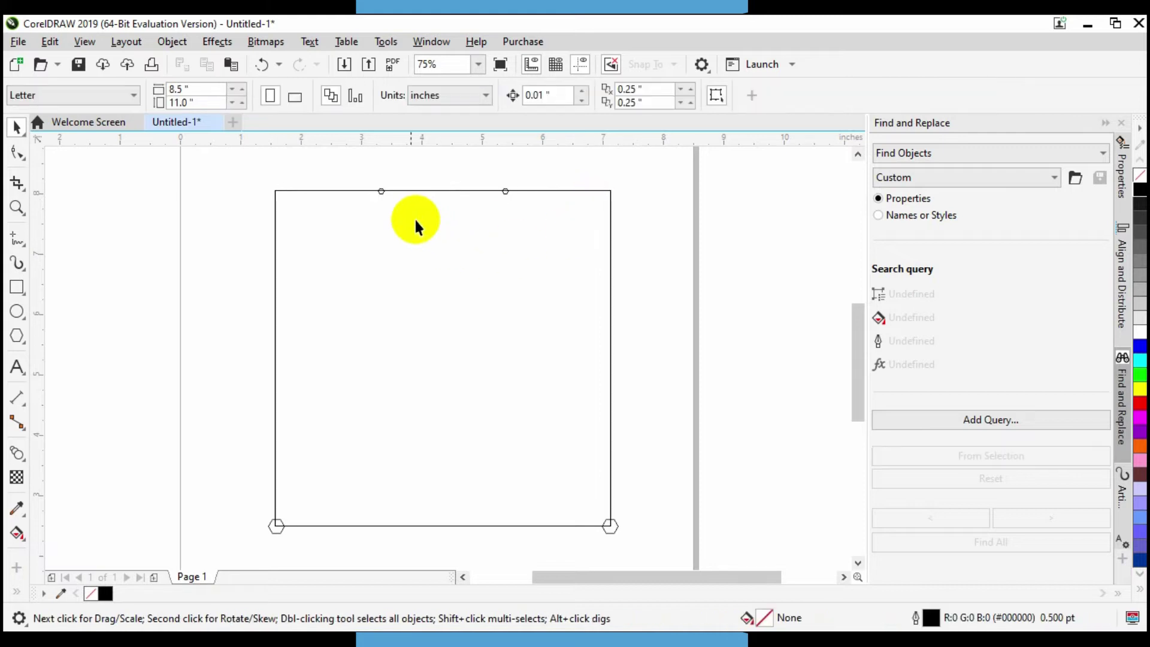
left_click_drag(381, 191, 275, 193)
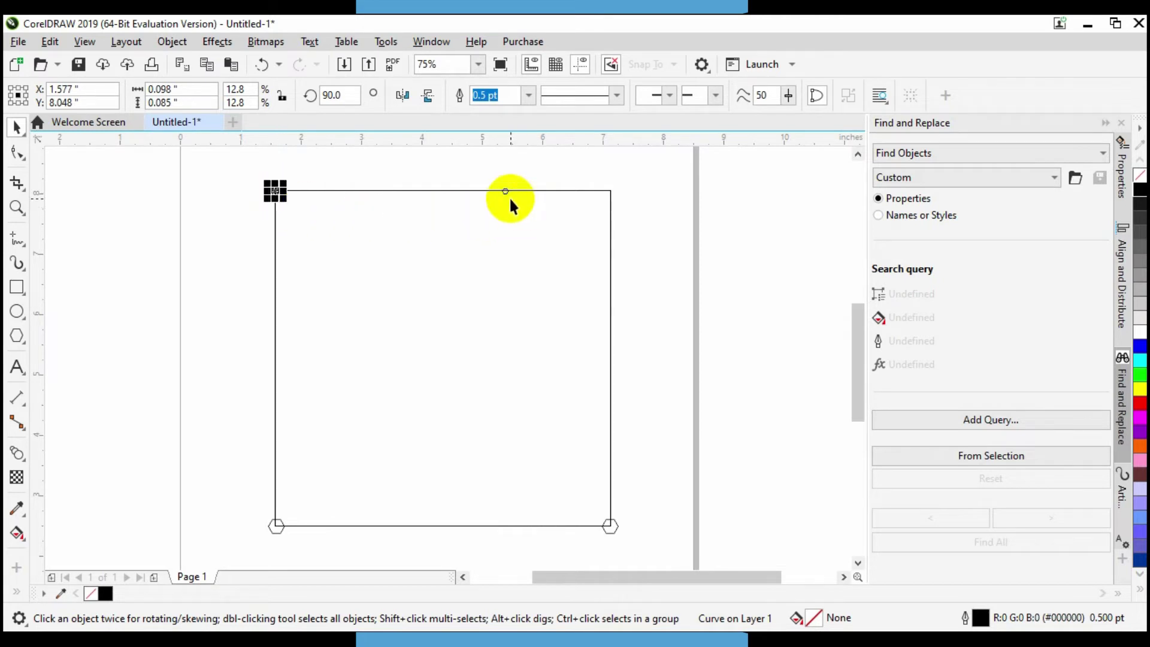
left_click_drag(505, 190, 609, 198)
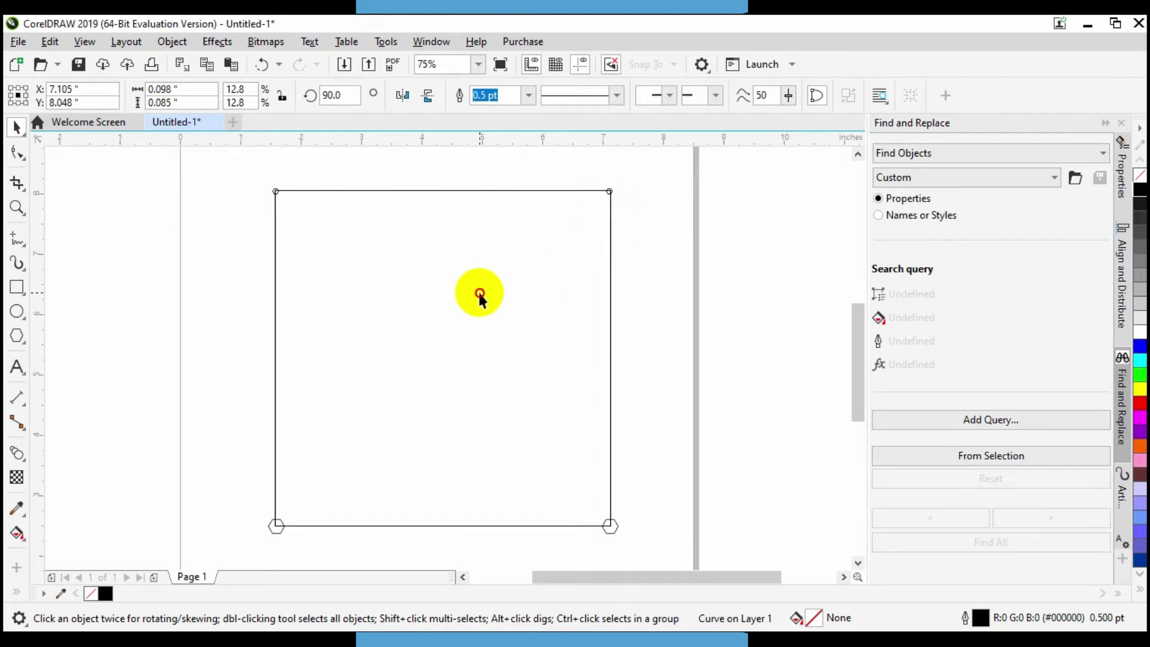
- Check the tiny top-right hexagon, then select both bottom-corner hexagons together
left_click(471, 263)
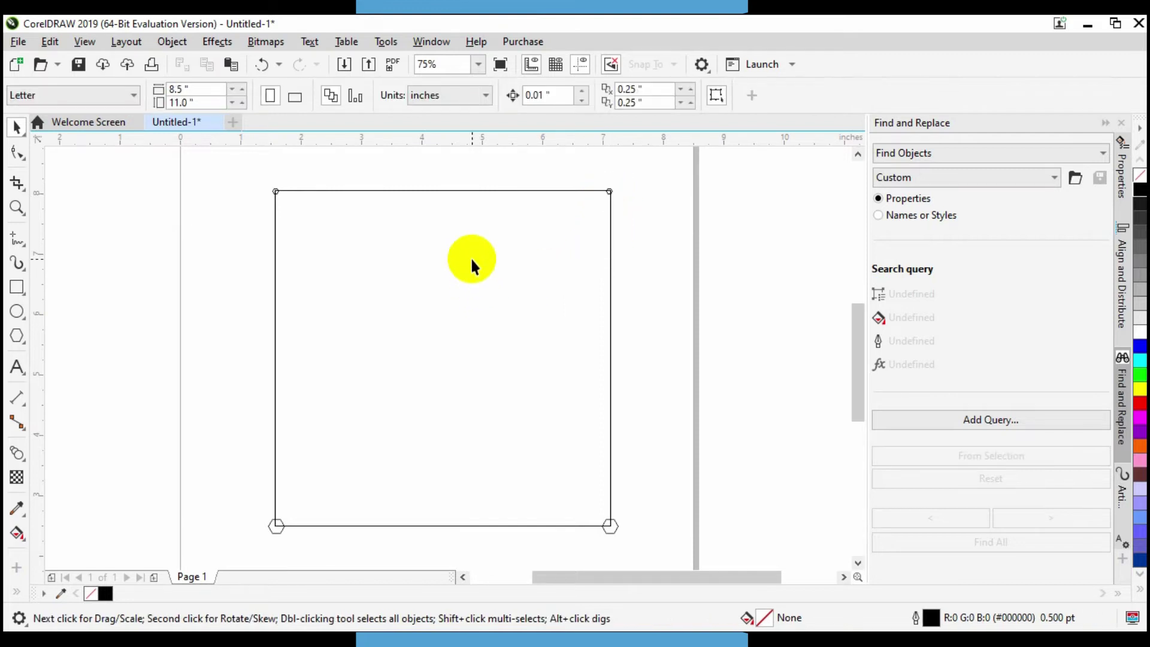
left_click(609, 193)
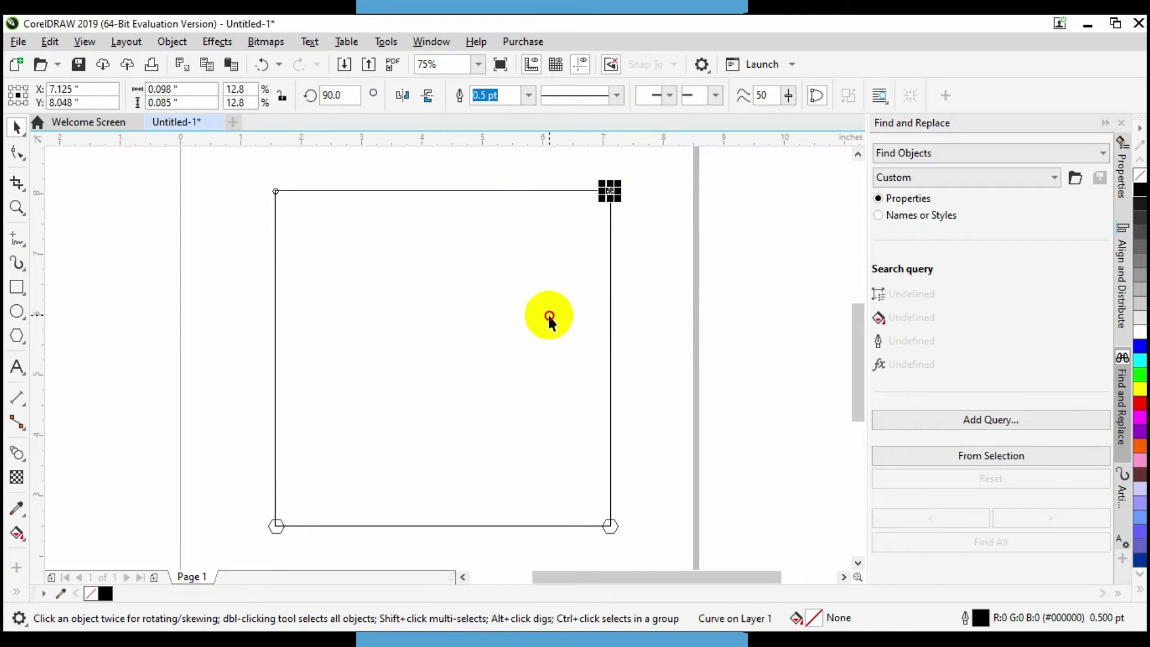
left_click(533, 288)
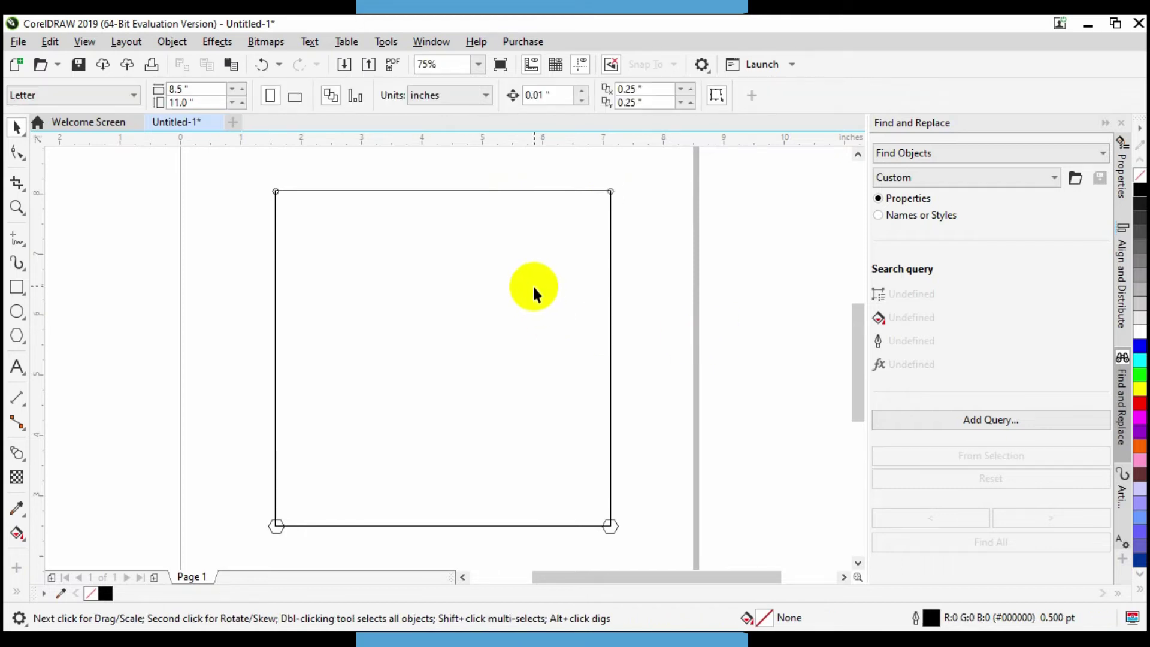
left_click(275, 527)
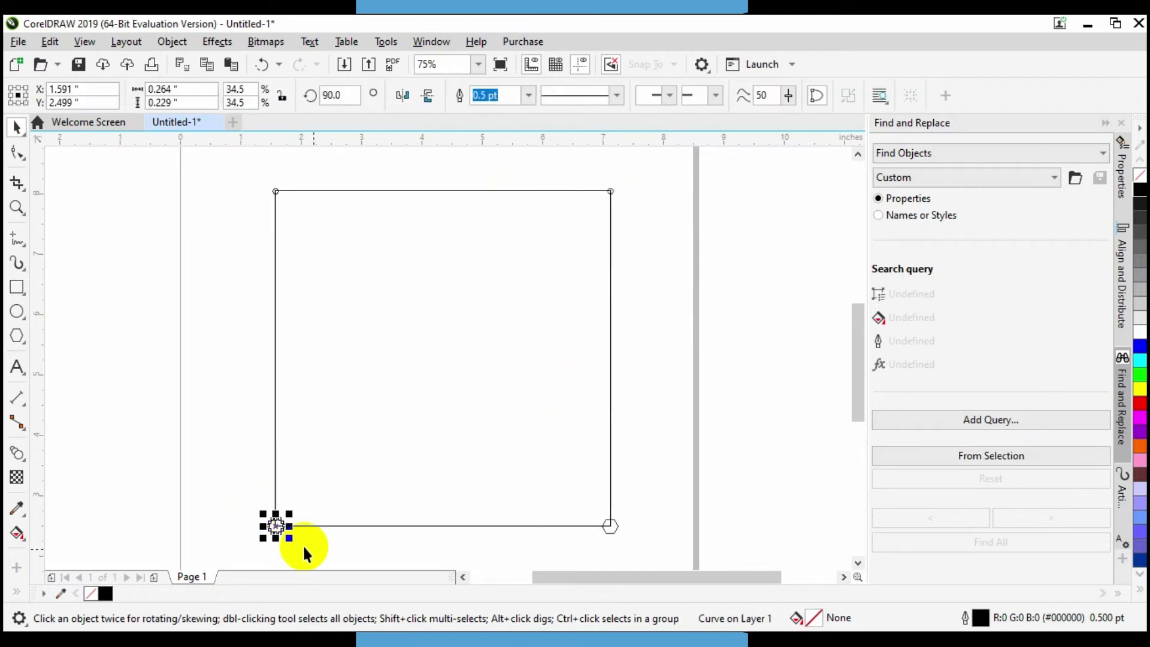
left_click(615, 530, "shift")
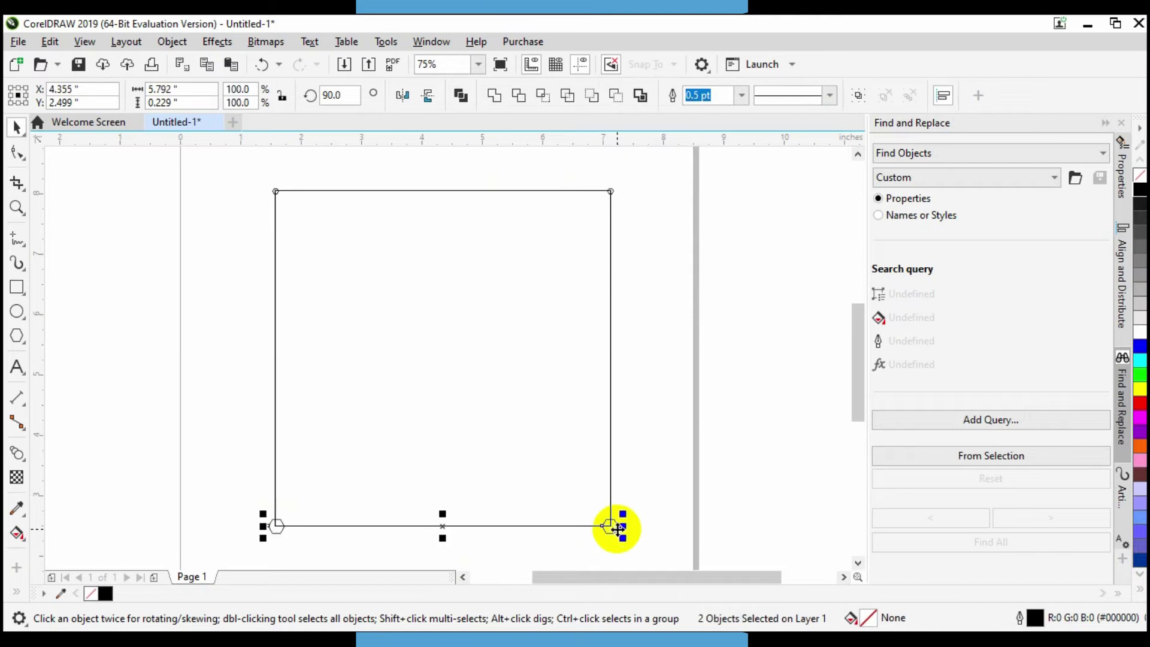
- Blend the bottom-left and bottom-right hexagons along the bottom edge with 11 steps
left_click(16, 455)
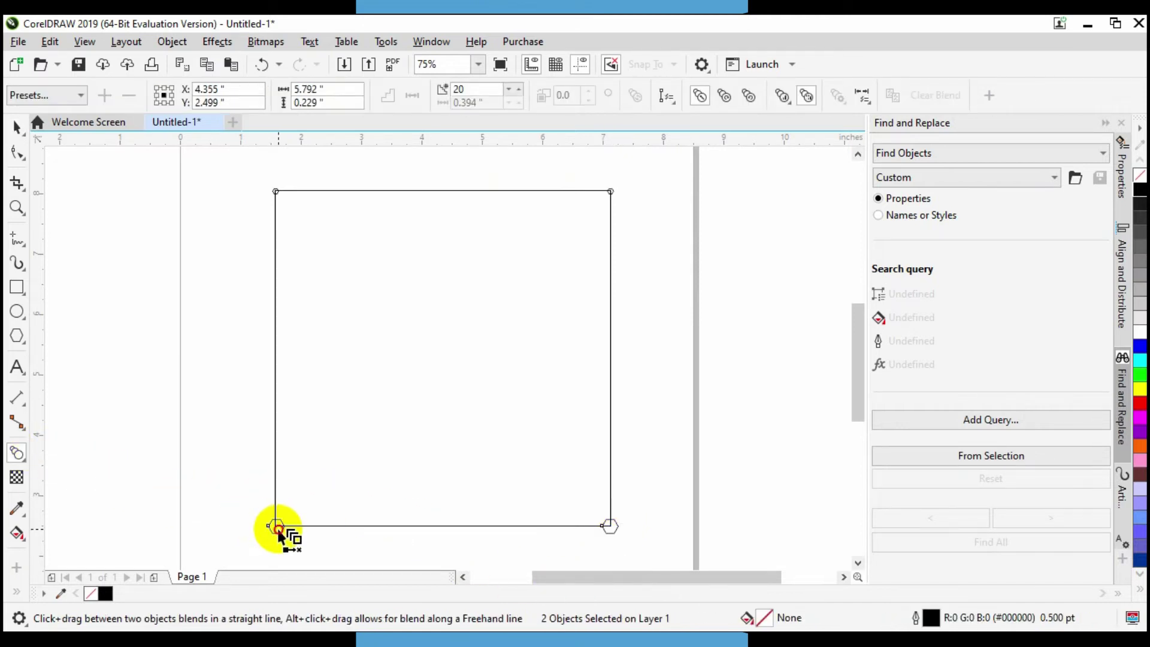
left_click_drag(277, 529, 611, 530)
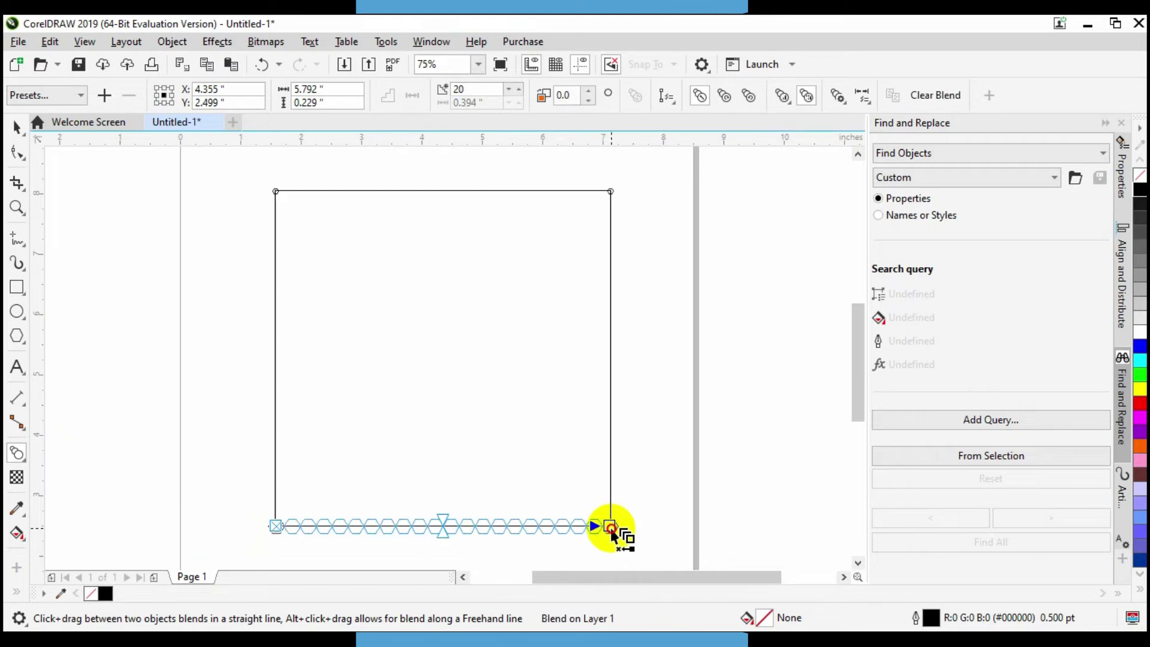
left_click(467, 90)
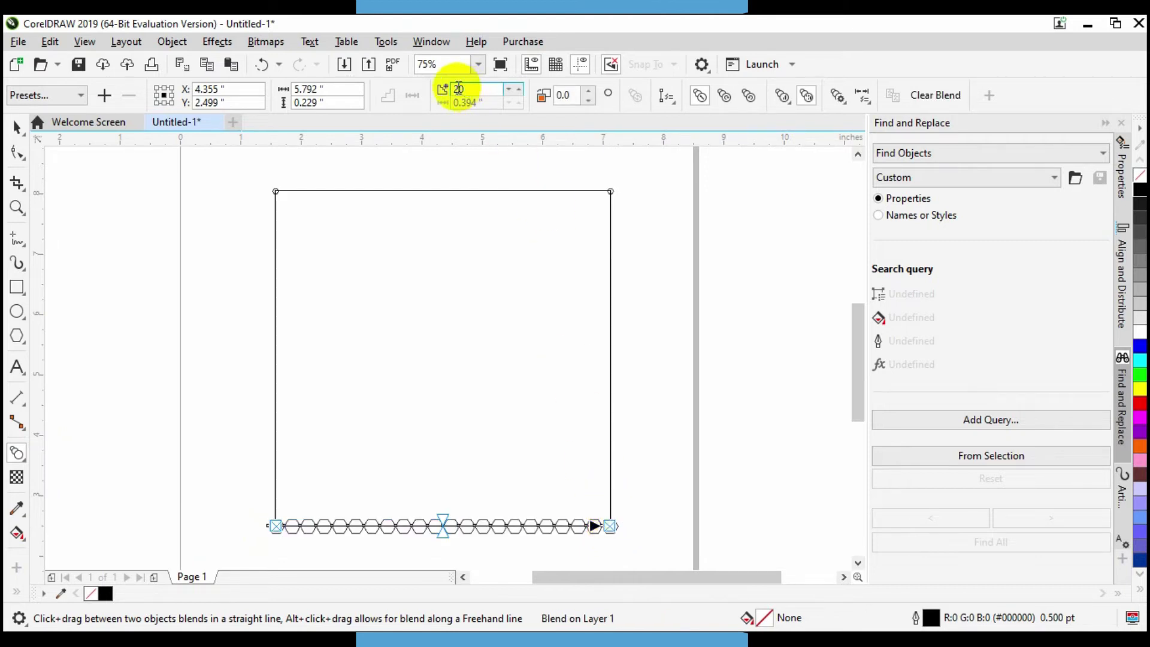
double_click(464, 88)
type("8")
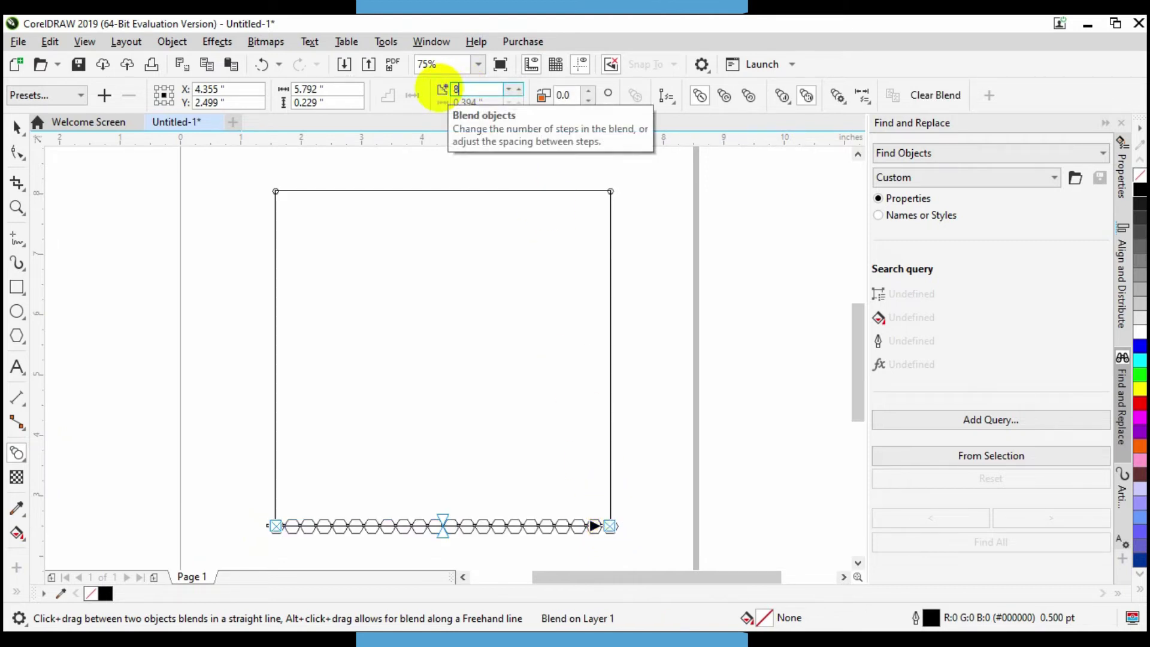
key("Return")
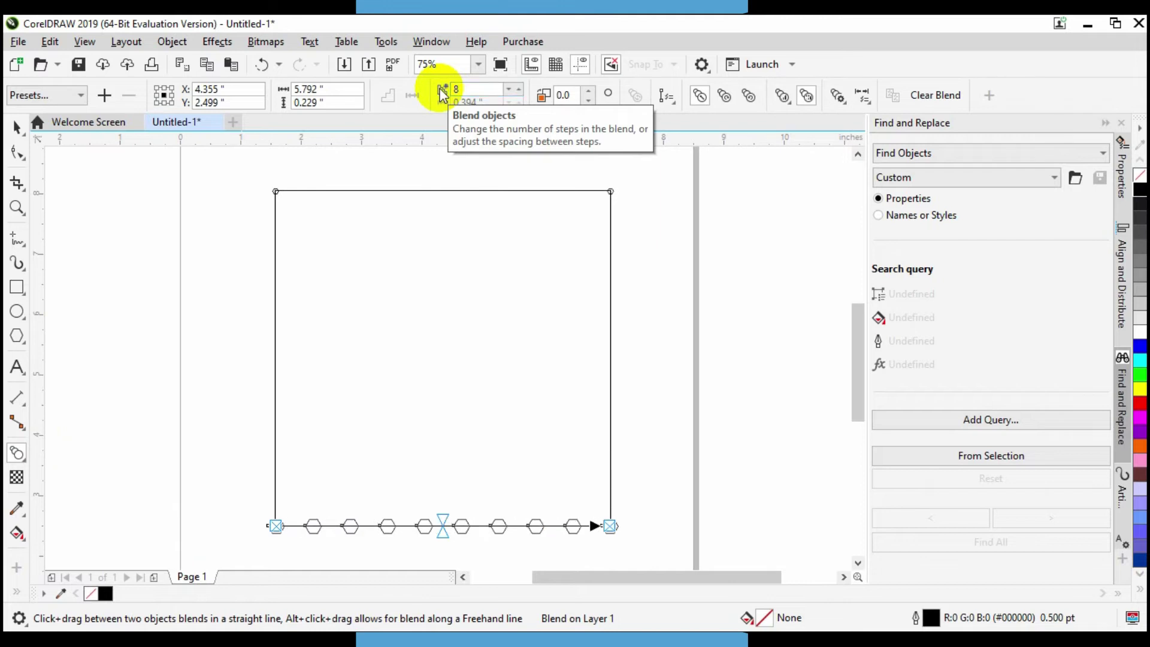
double_click(446, 89)
type("10")
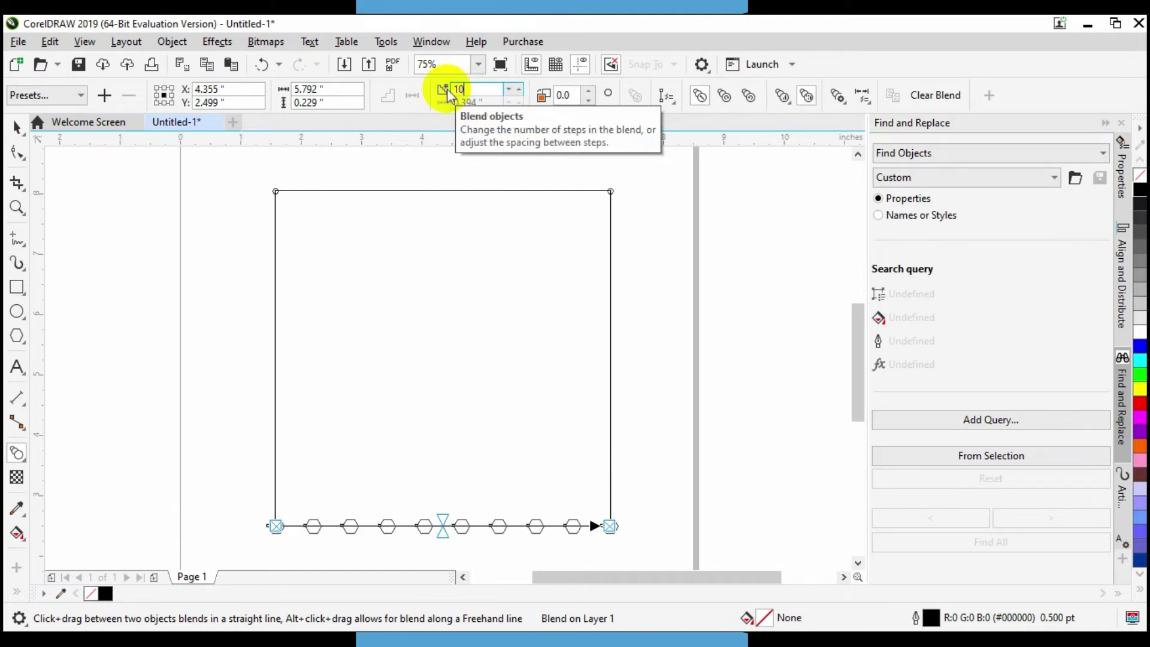
key("Return")
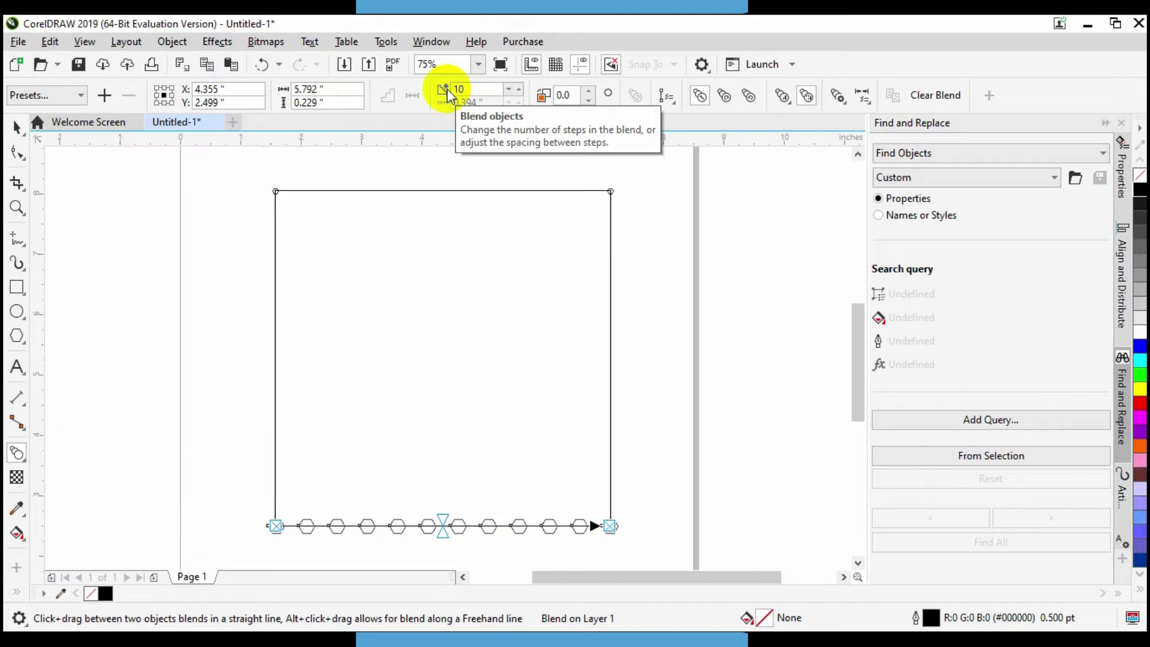
scroll(450, 96, "up", 1)
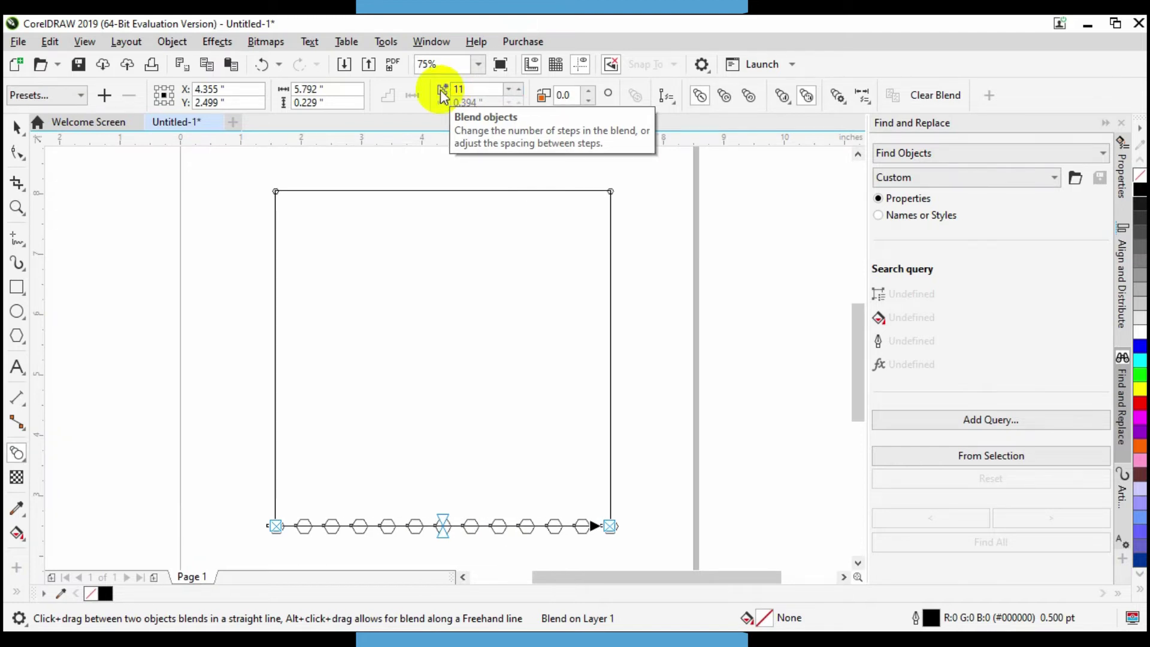
- Break the bottom blend apart, ungroup all, and regroup the 13 hexagons as one group
left_click(15, 127)
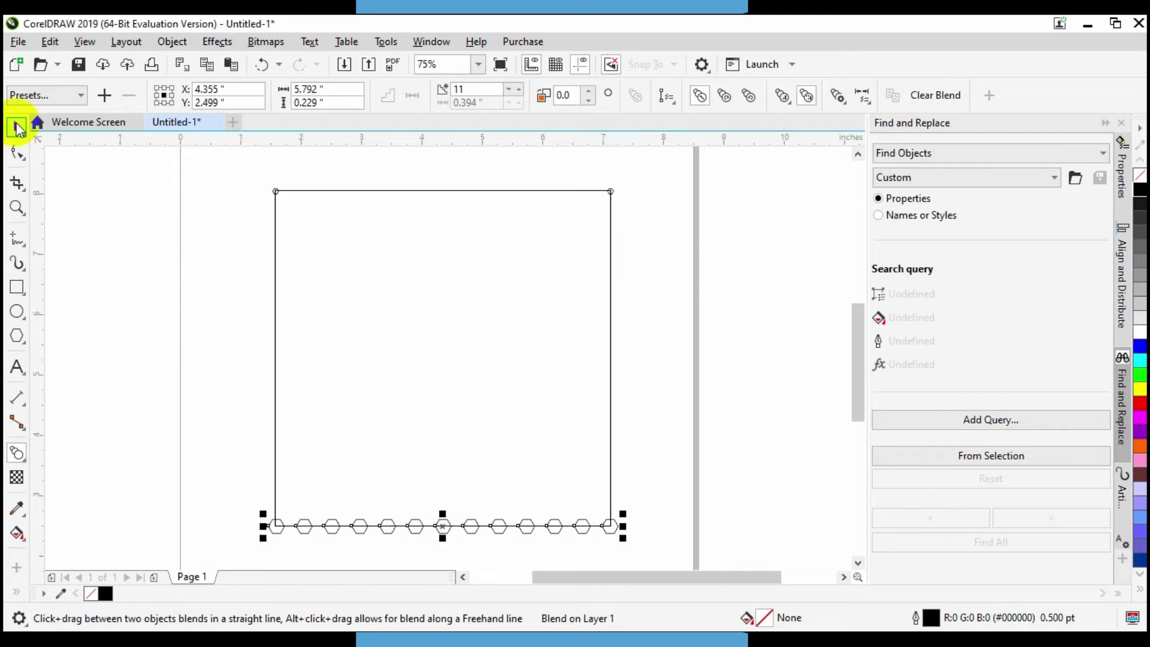
left_click(171, 42)
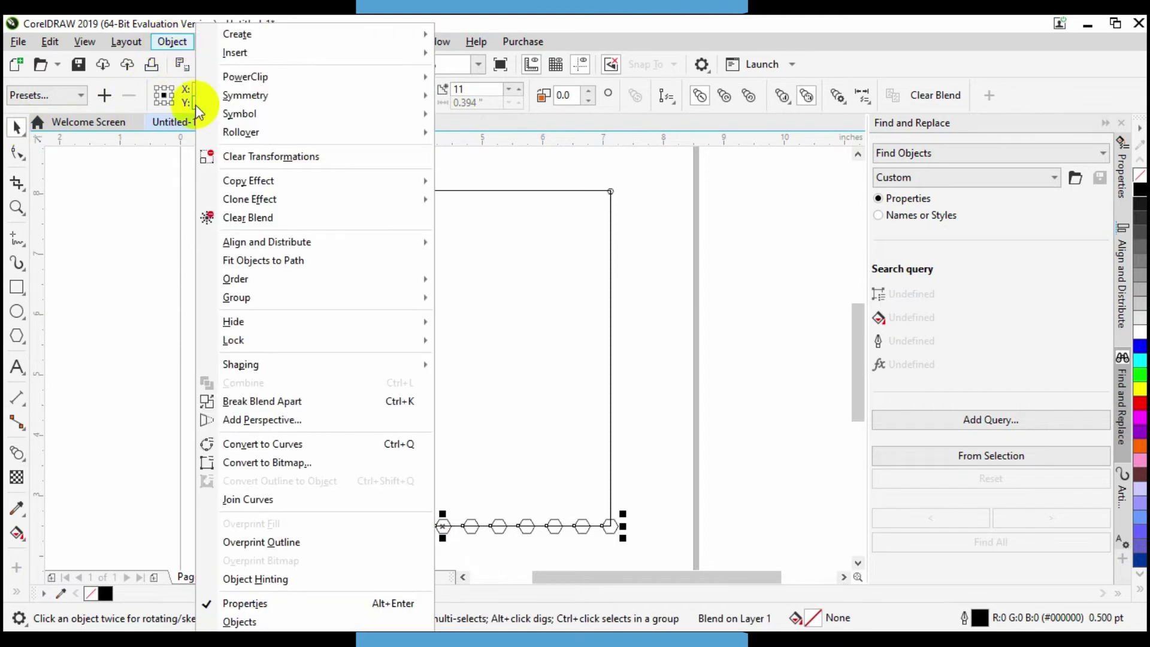
left_click(294, 409)
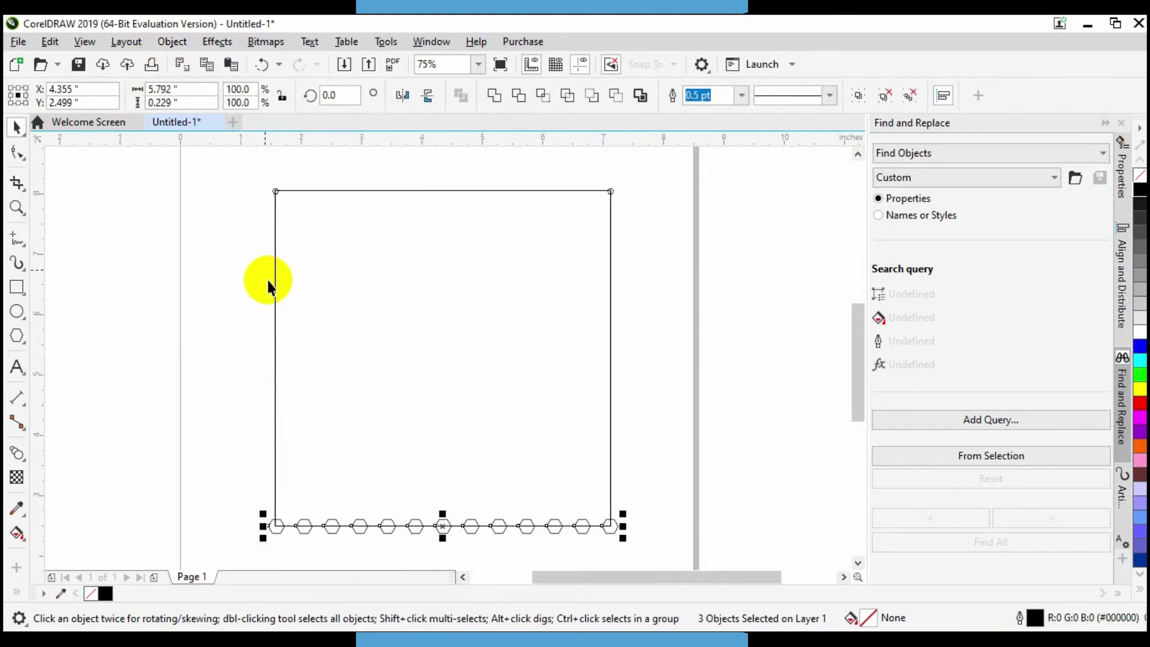
left_click(185, 43)
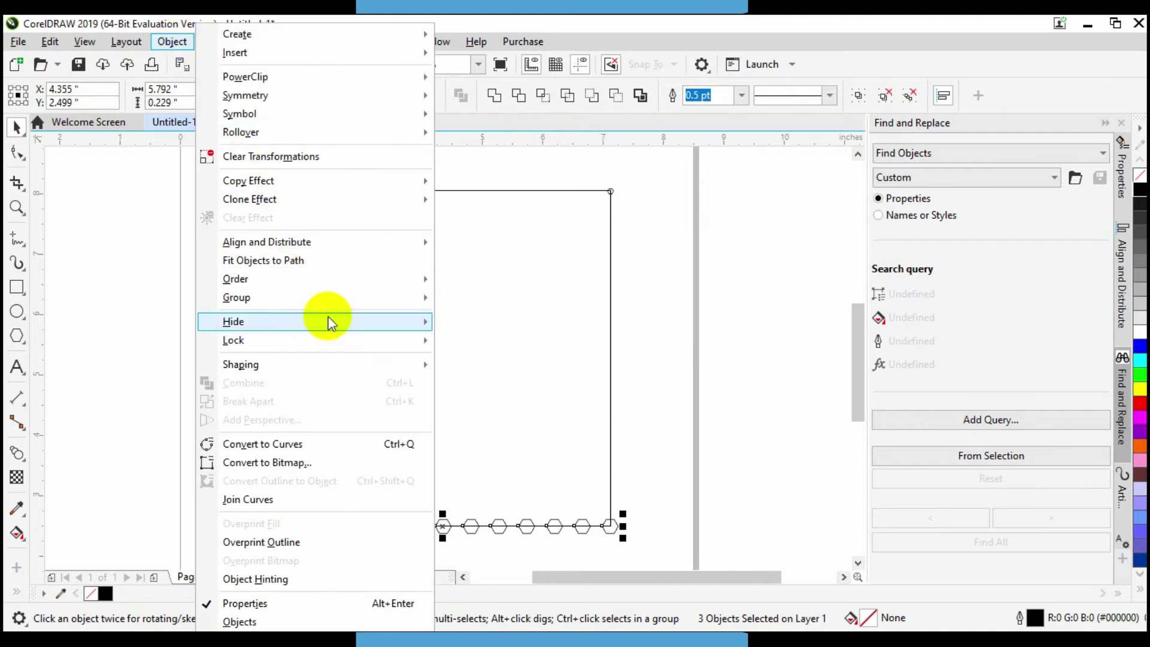
mouse_move(236, 297)
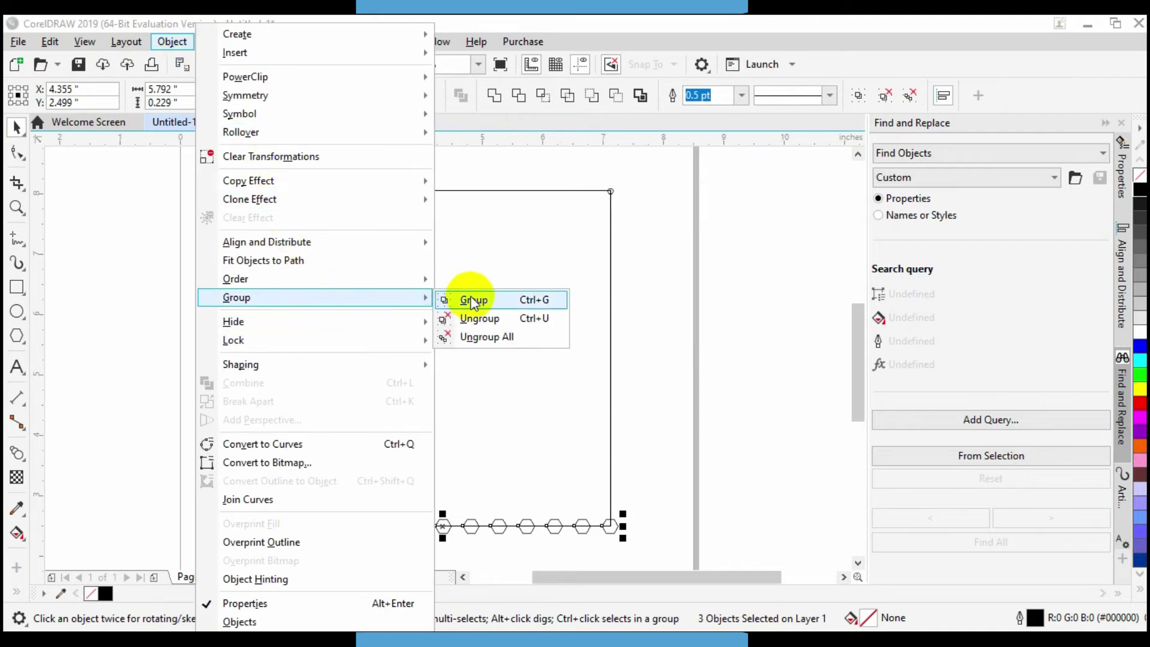
left_click(486, 337)
left_click(172, 42)
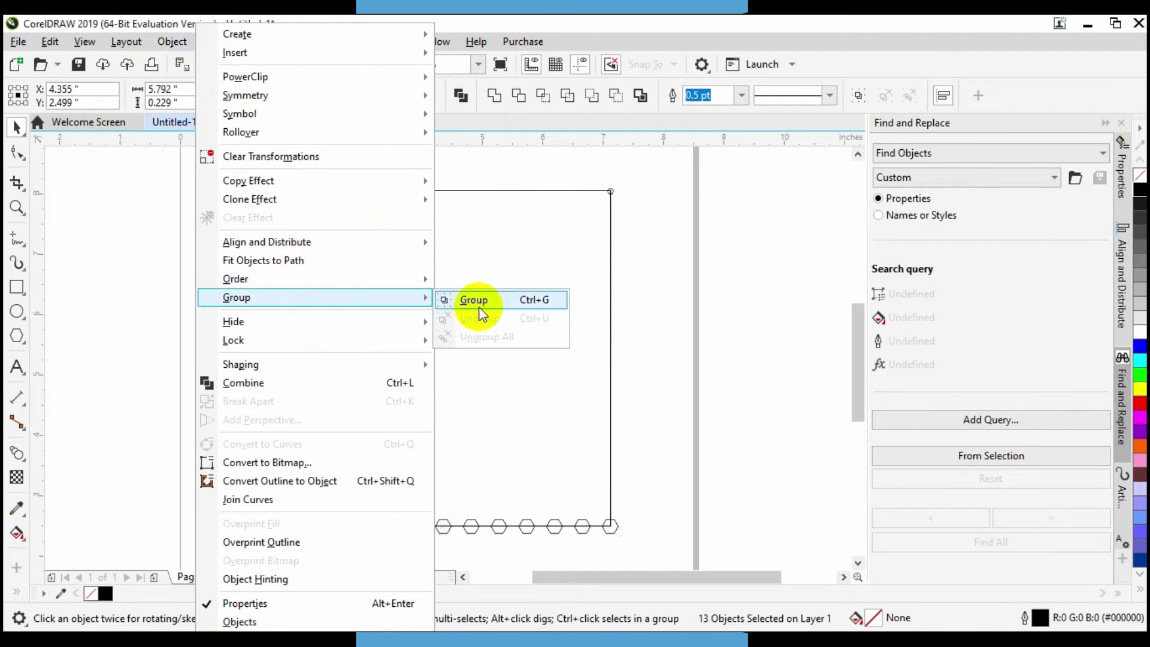
left_click(474, 299)
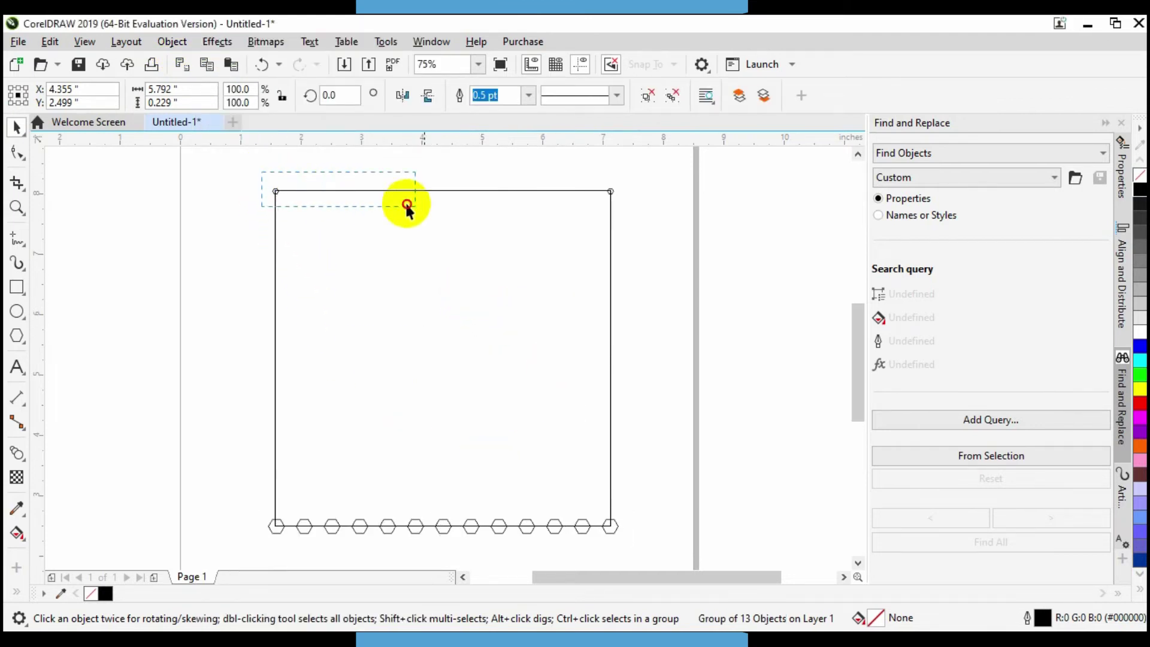
- Blend the two tiny top-corner hexagons across the top edge with 11 steps
left_click_drag(260, 170, 655, 231)
left_click(21, 458)
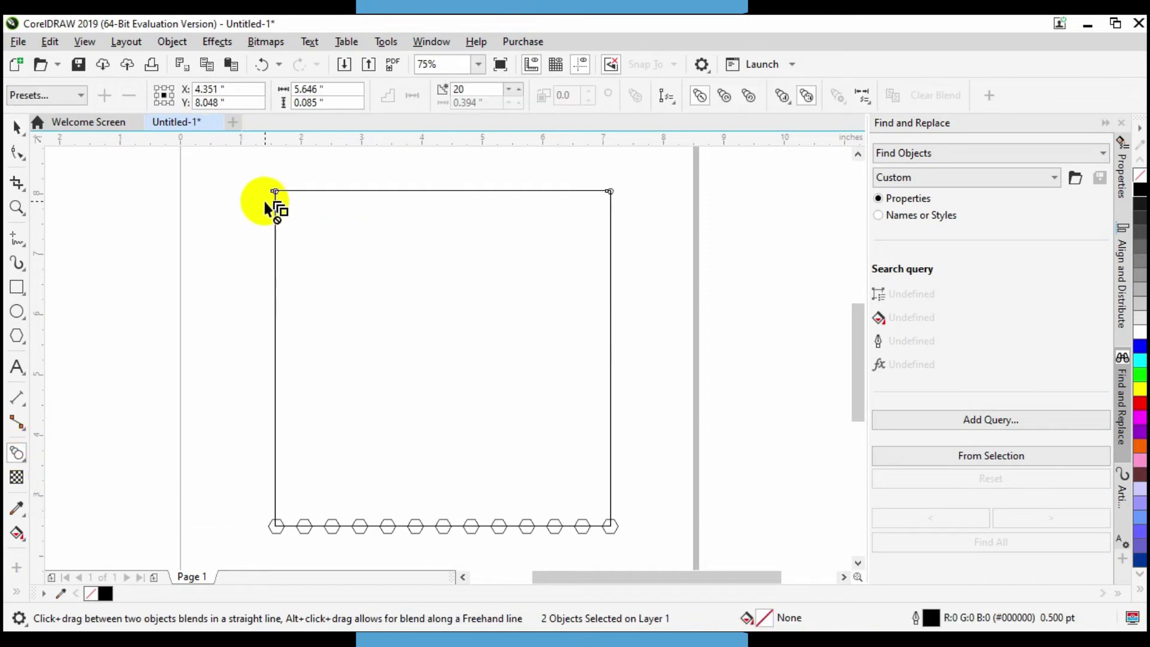
left_click_drag(276, 193, 611, 192)
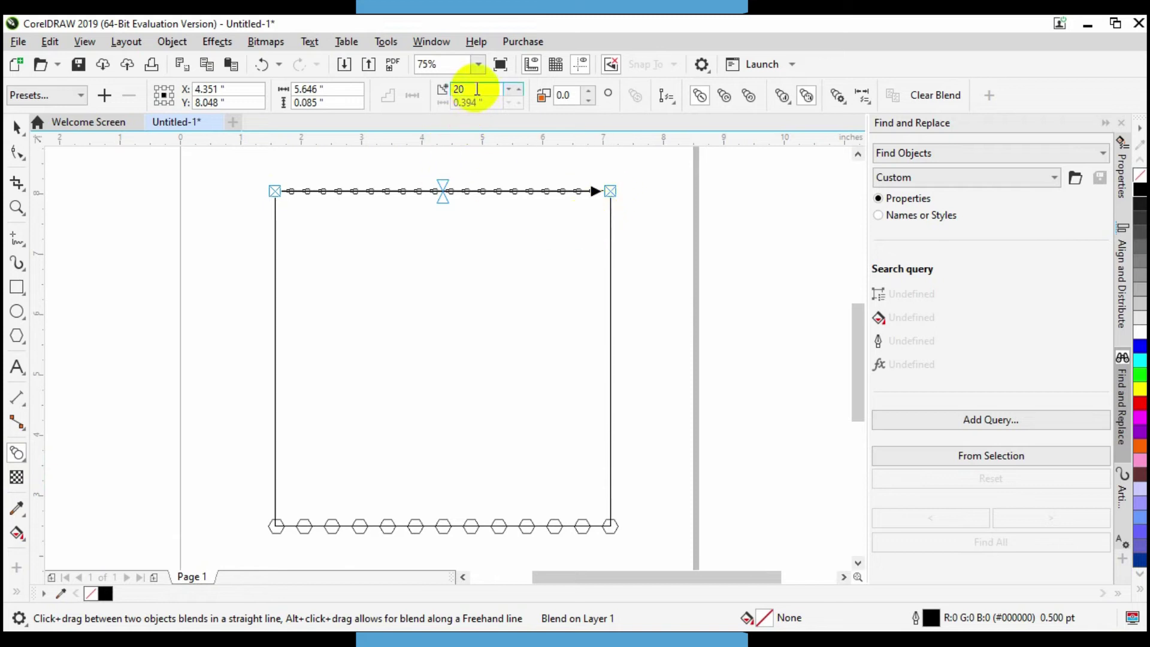
double_click(454, 90)
type("11")
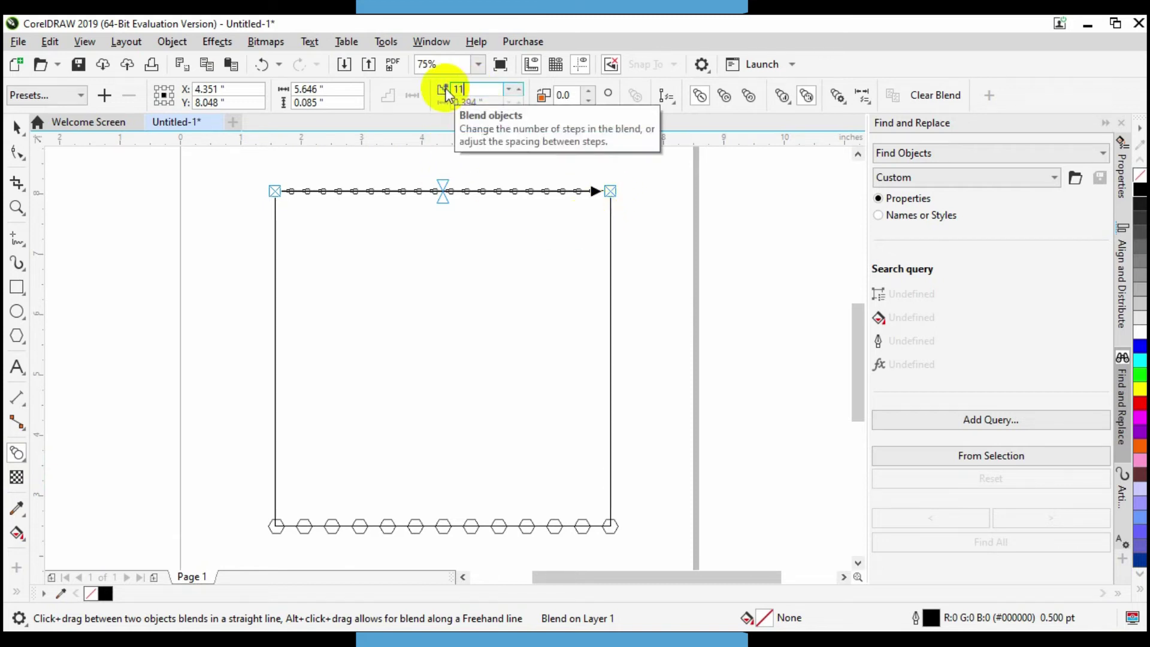
key("Return")
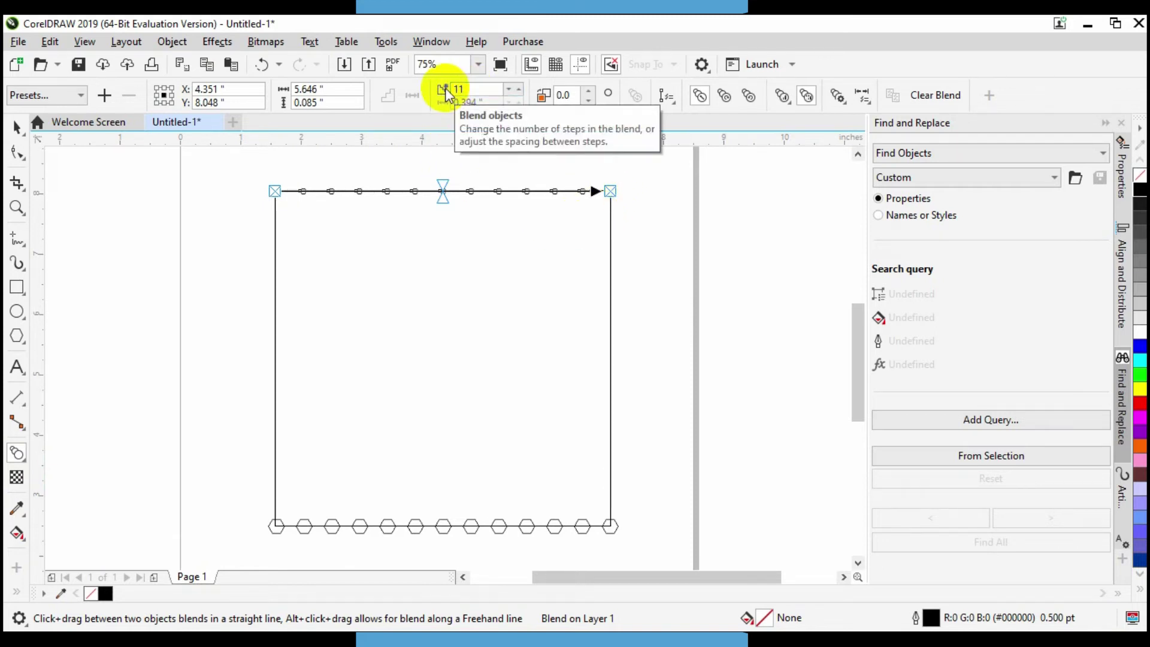
left_click(16, 129)
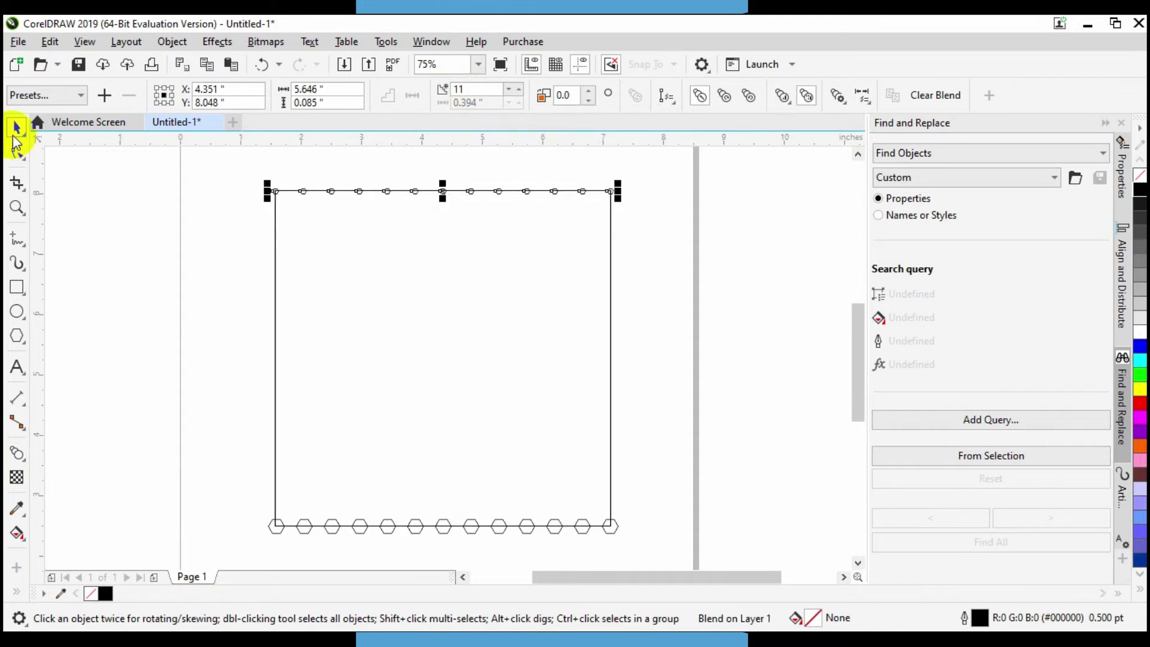
- Break the top blend apart, ungroup all, and group the 13 tiny hexagons together
left_click(175, 40)
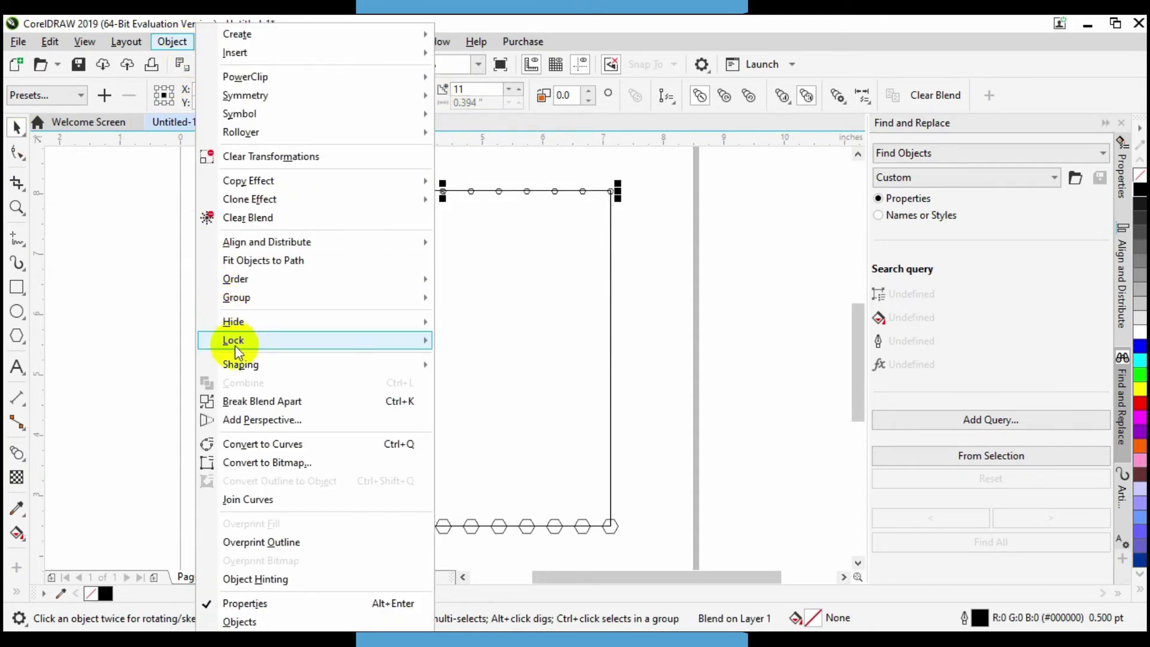
left_click(231, 402)
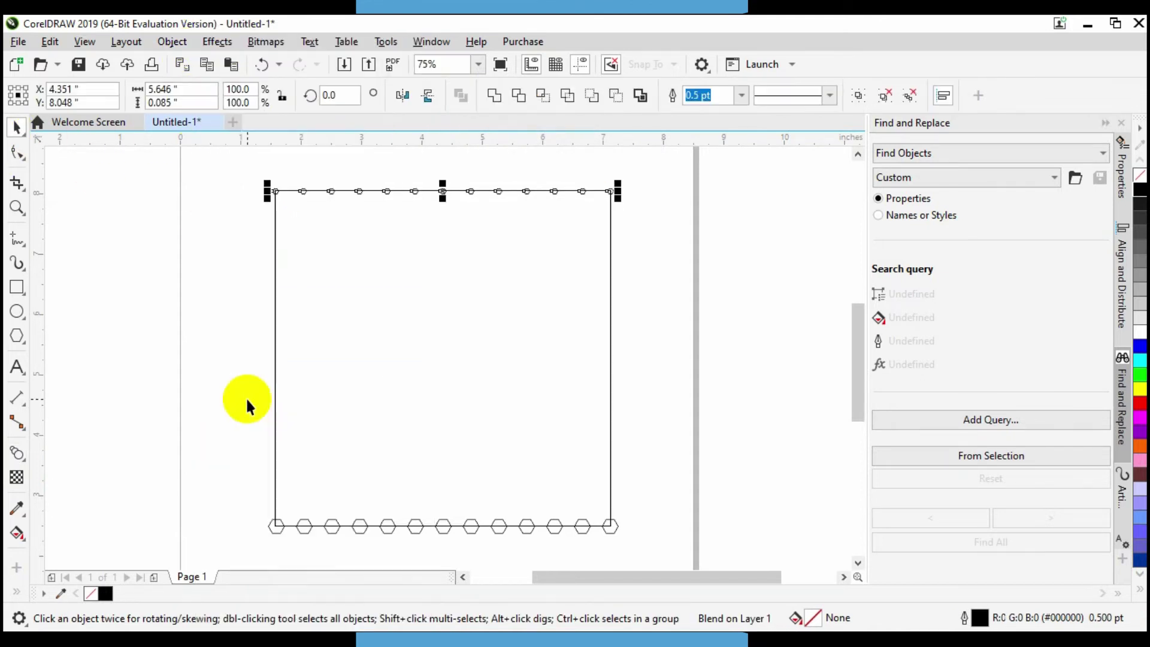
left_click(179, 48)
mouse_move(236, 297)
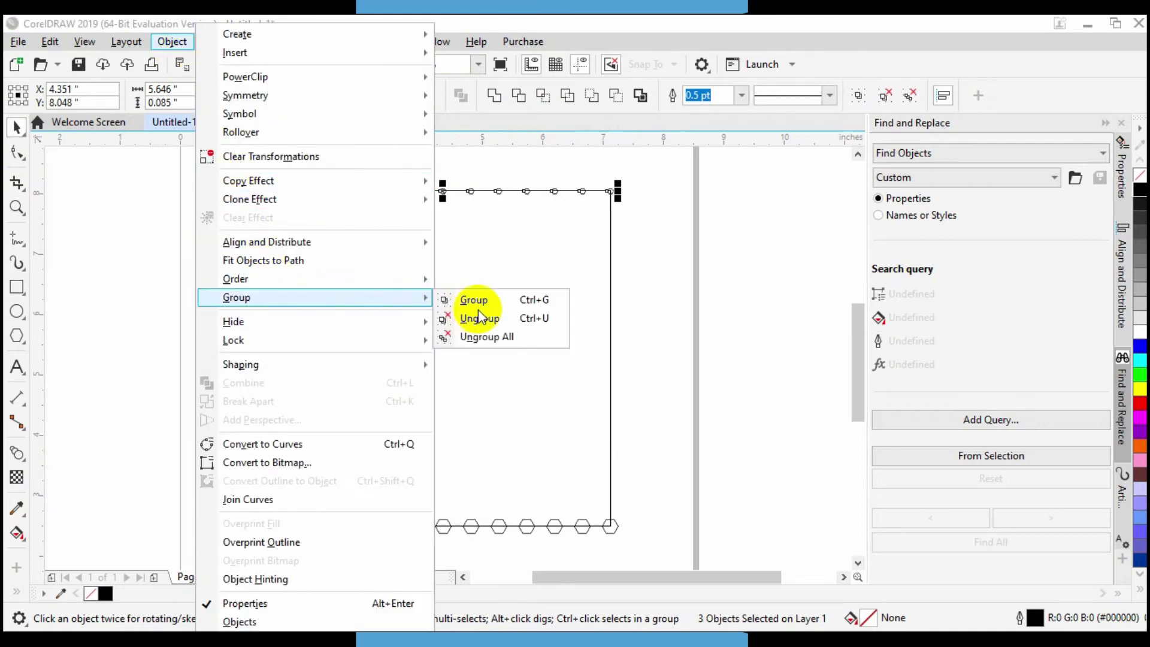
left_click(486, 337)
left_click(172, 41)
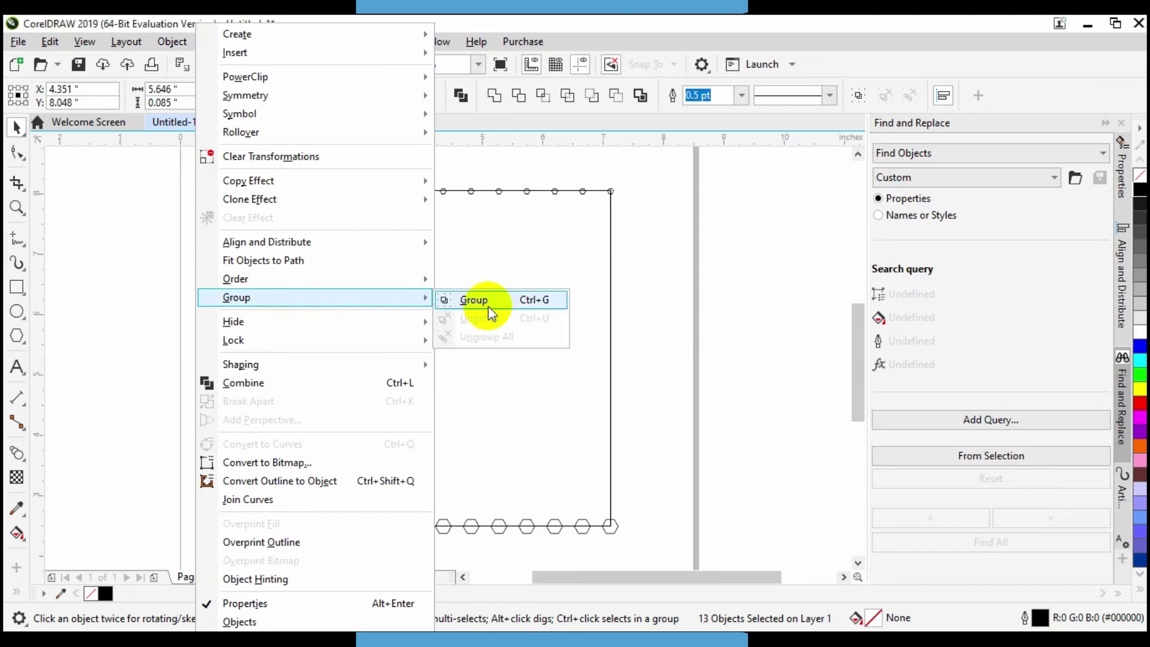
left_click(473, 300)
- Blend the bottom hexagon row up into the top row to fill the square with a graded grid
left_click(318, 267)
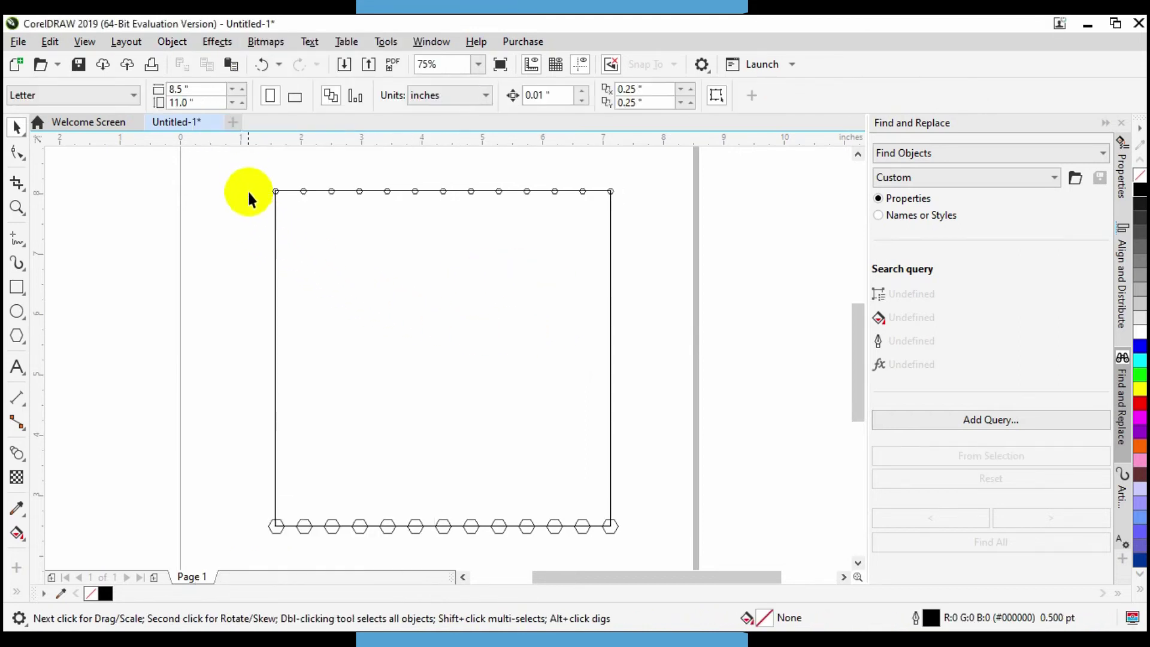
left_click_drag(248, 172, 690, 518)
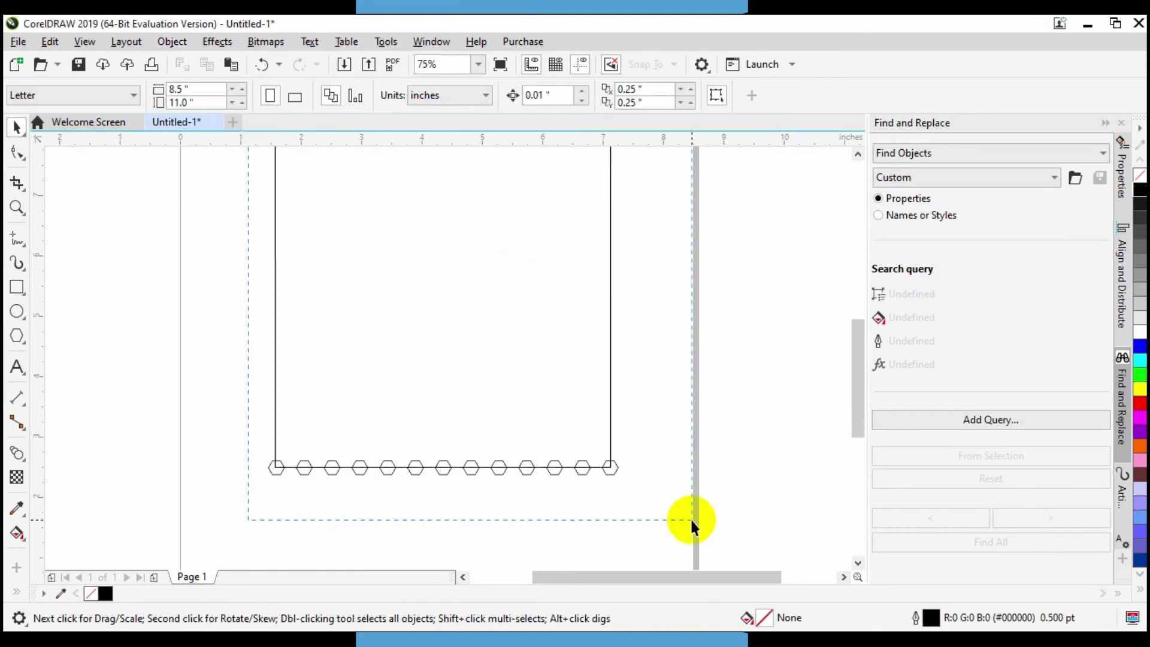
left_click_drag(860, 341, 861, 331)
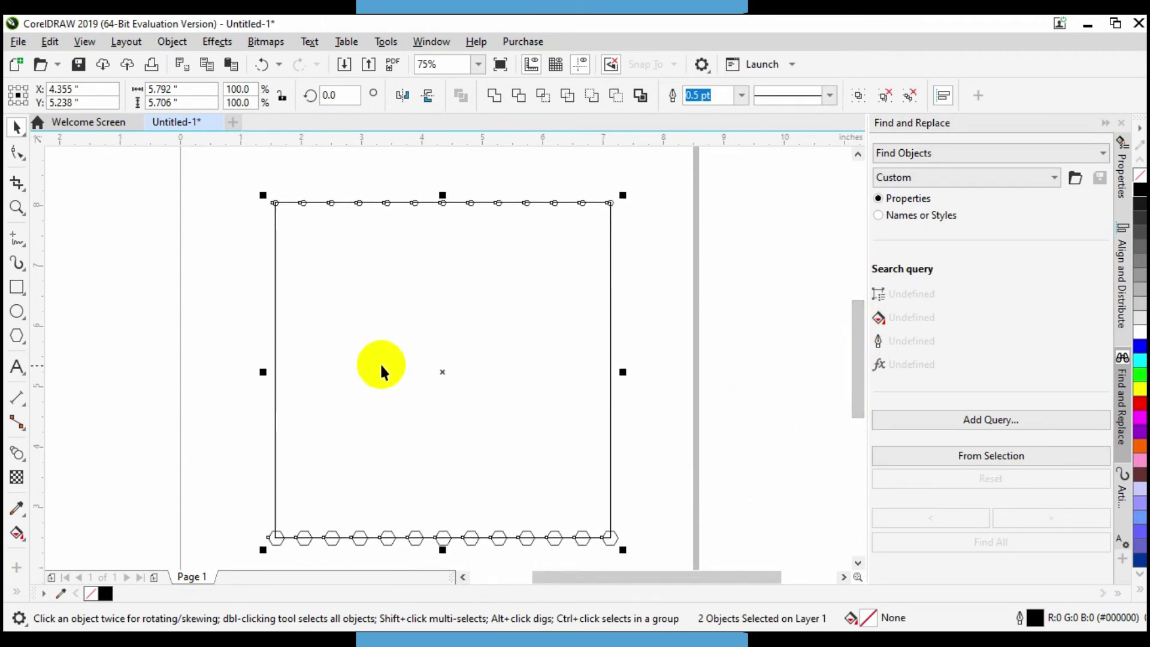
left_click(17, 454)
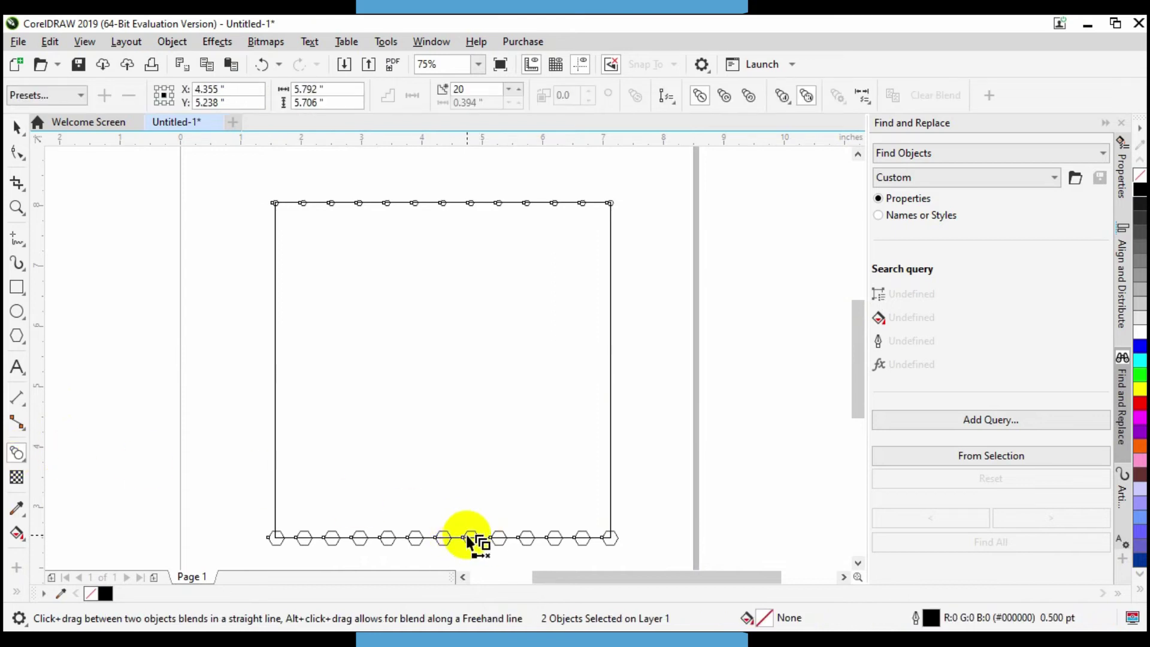
left_click_drag(468, 537, 444, 207)
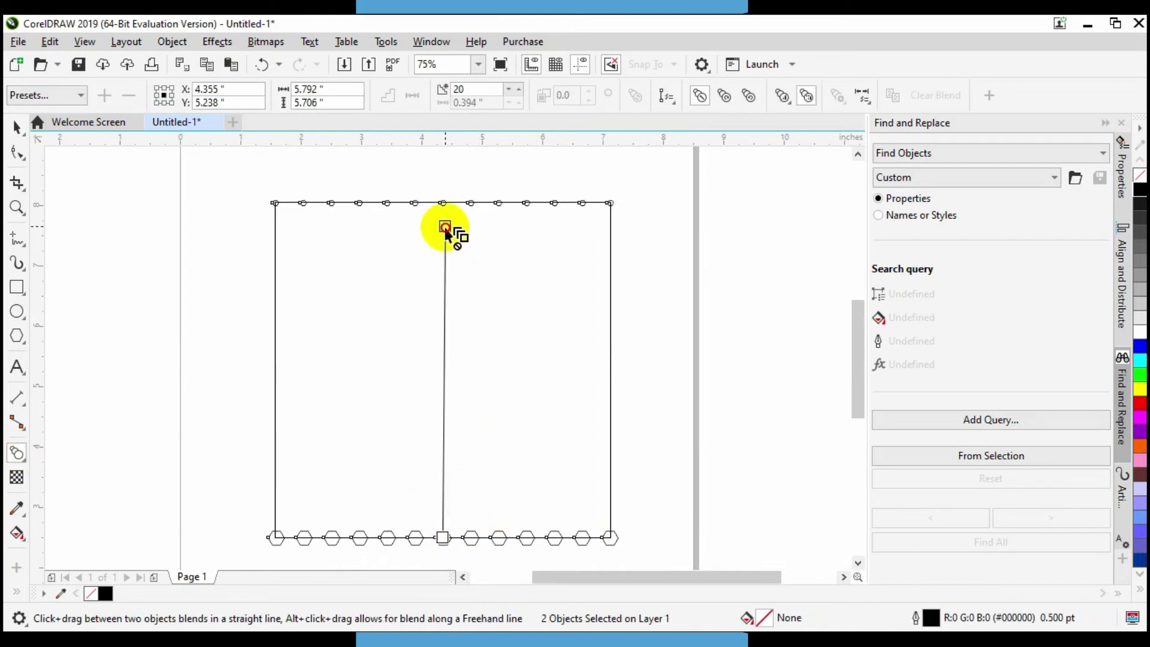
left_click(15, 126)
left_click(170, 42)
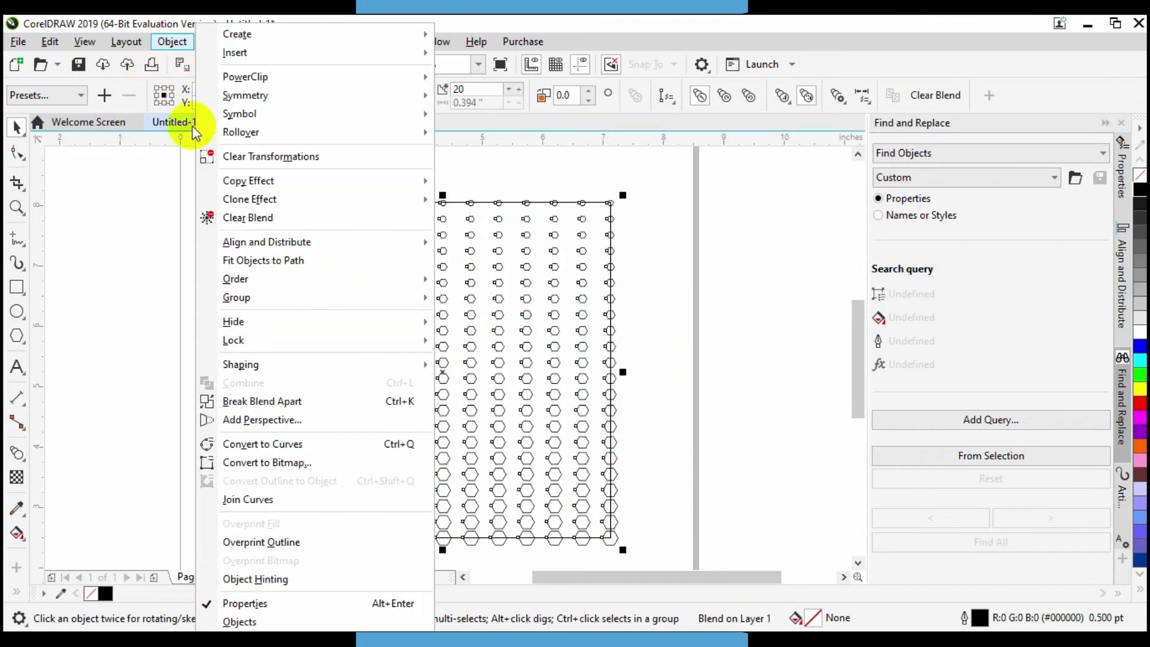
- Break the blend apart, ungroup everything, and regroup all 286 hexagons into one group
left_click(251, 400)
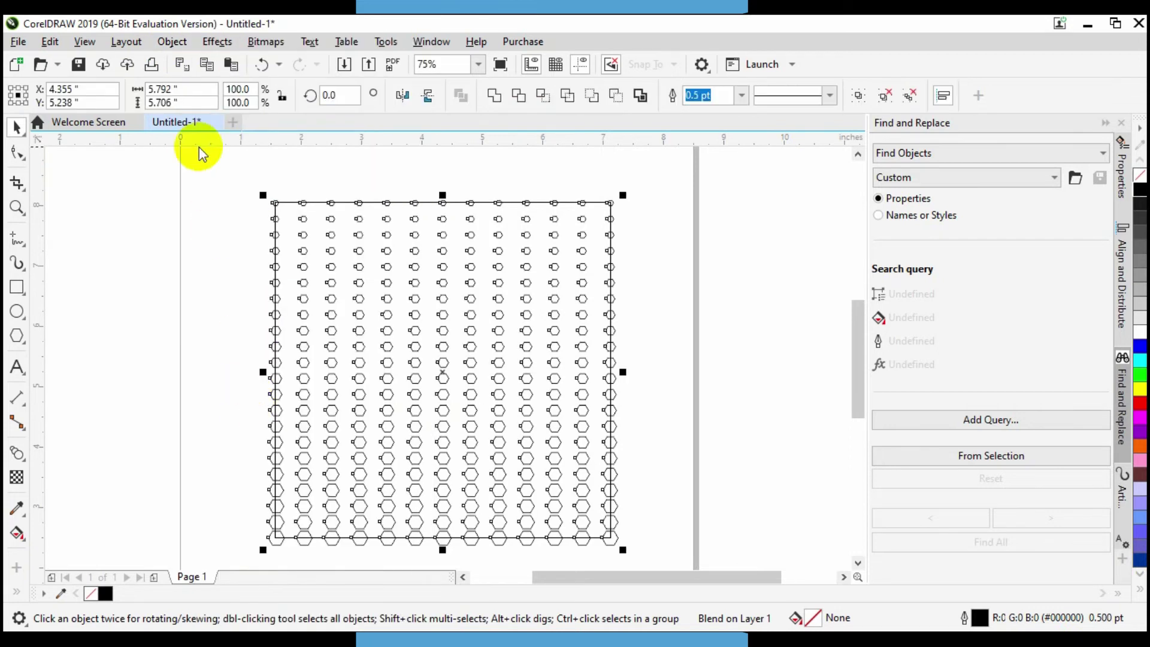
left_click(173, 41)
mouse_move(236, 297)
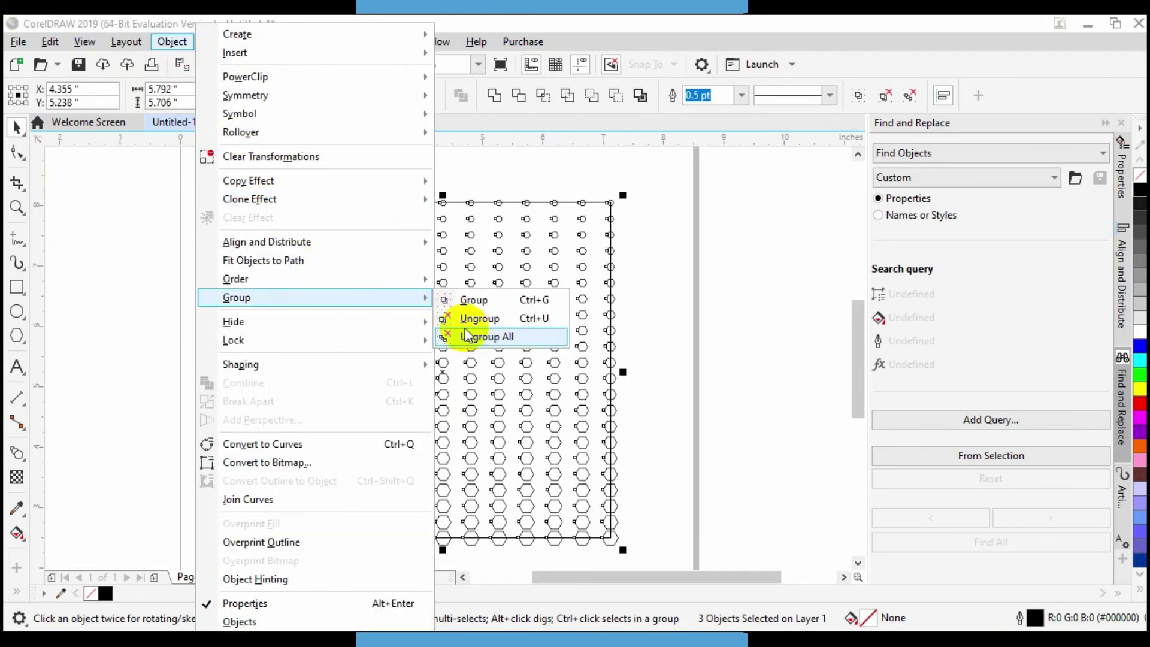
left_click(473, 333)
left_click(174, 42)
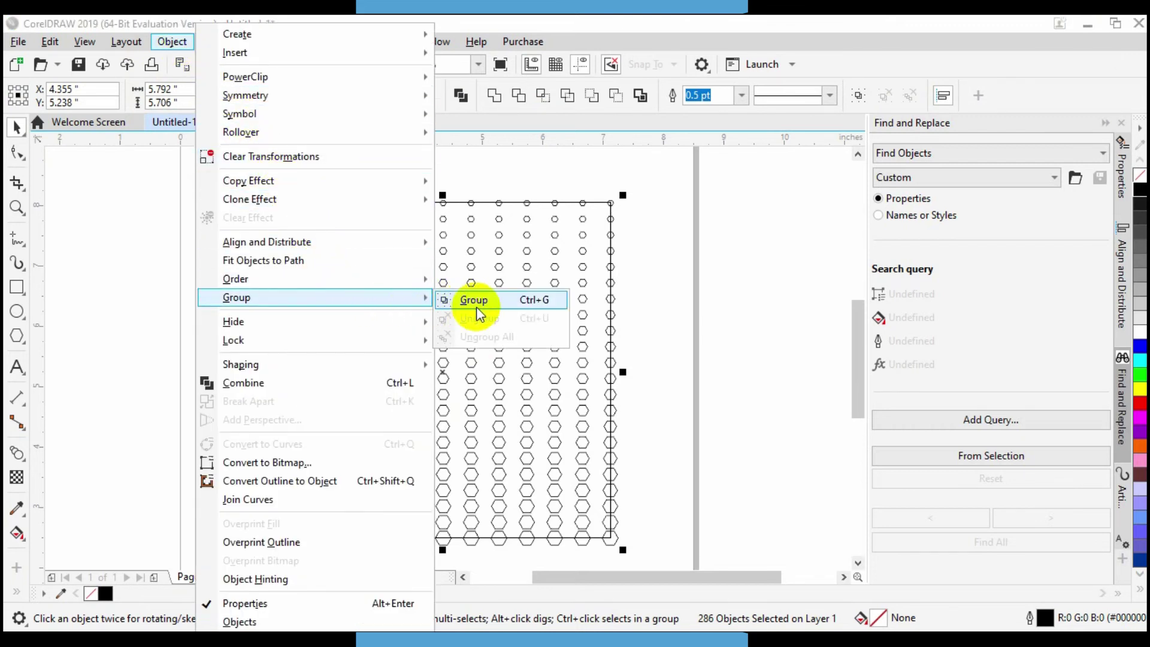
left_click(476, 305)
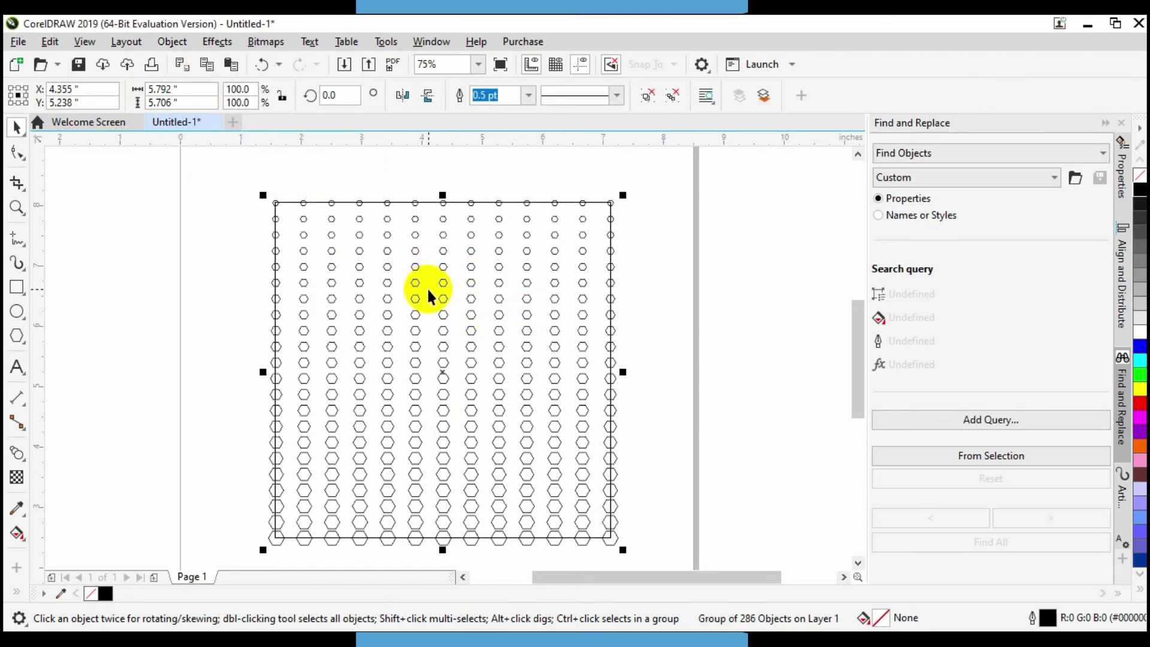
- Unlock the square outline and delete it
left_click(462, 176)
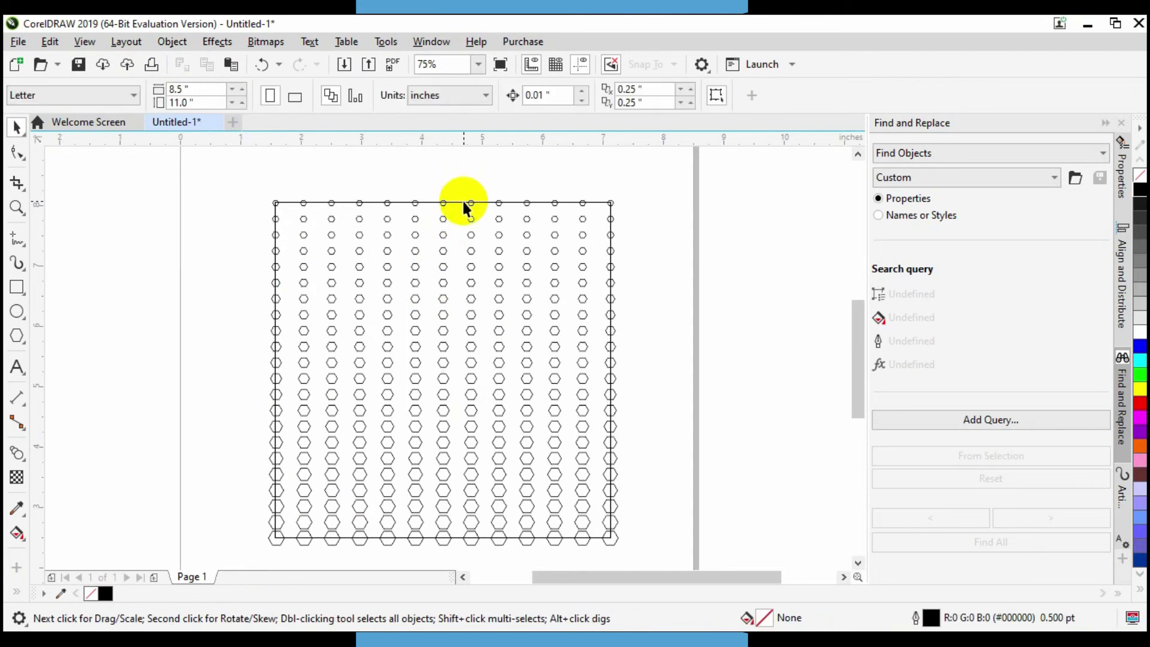
left_click(464, 202)
right_click(464, 202)
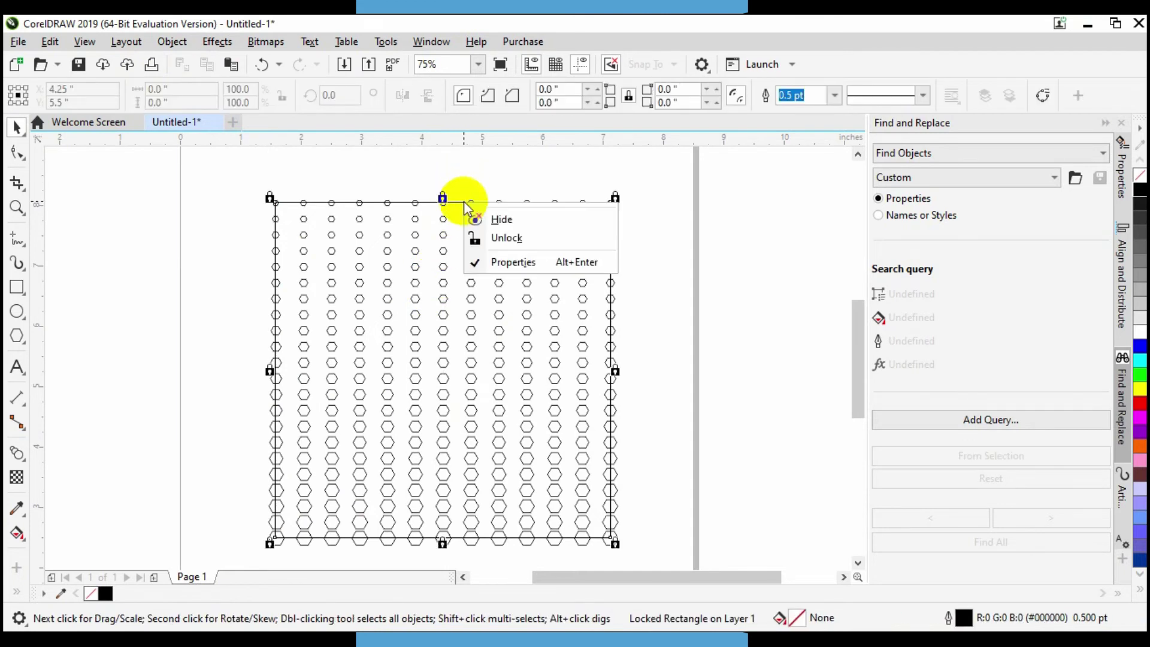
left_click(500, 234)
left_click(490, 175)
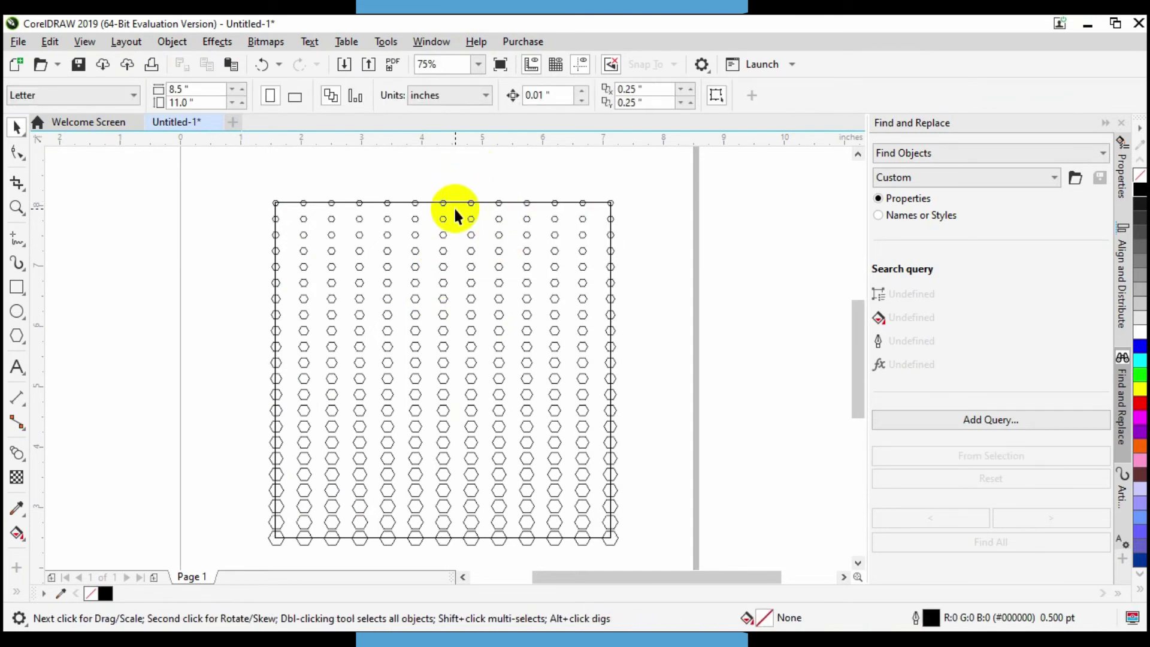
left_click(456, 203)
key("Delete")
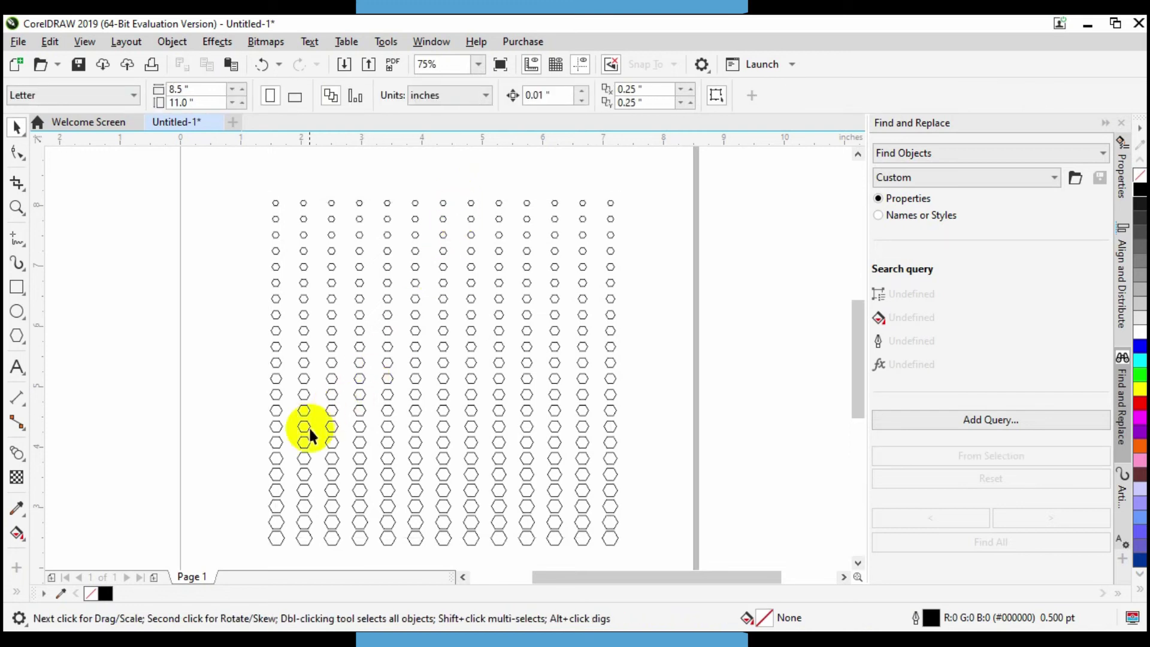
- Copy and paste the hexagon grid, offsetting the duplicate half a step to interlock with the original
left_click(303, 408)
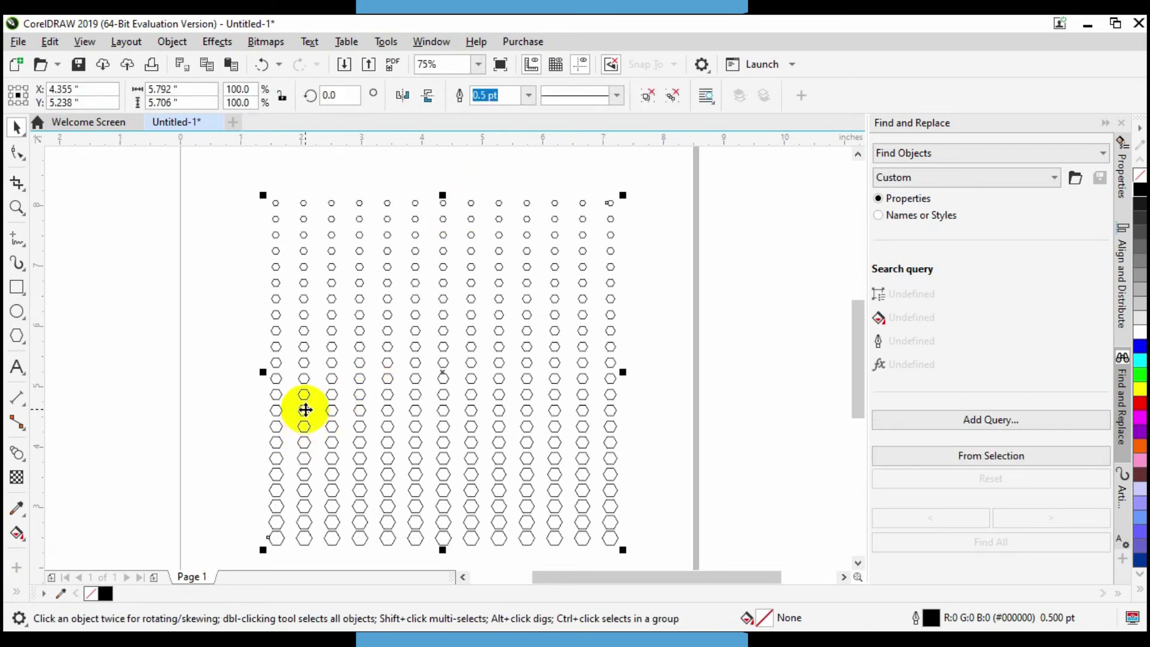
left_click(50, 41)
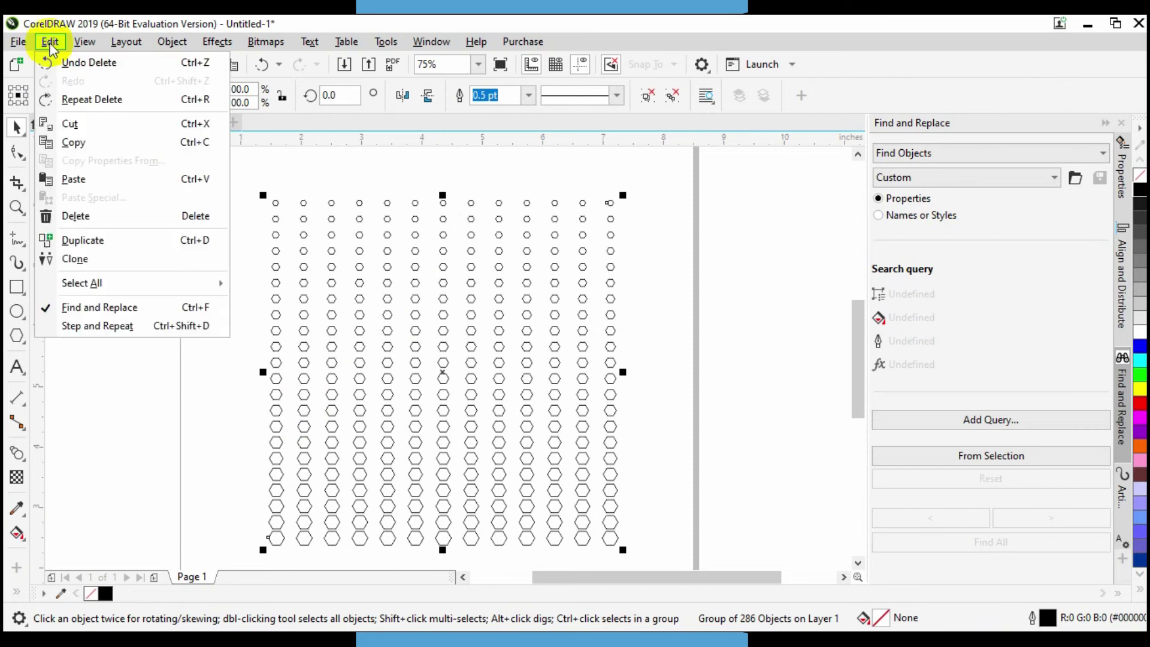
left_click(72, 146)
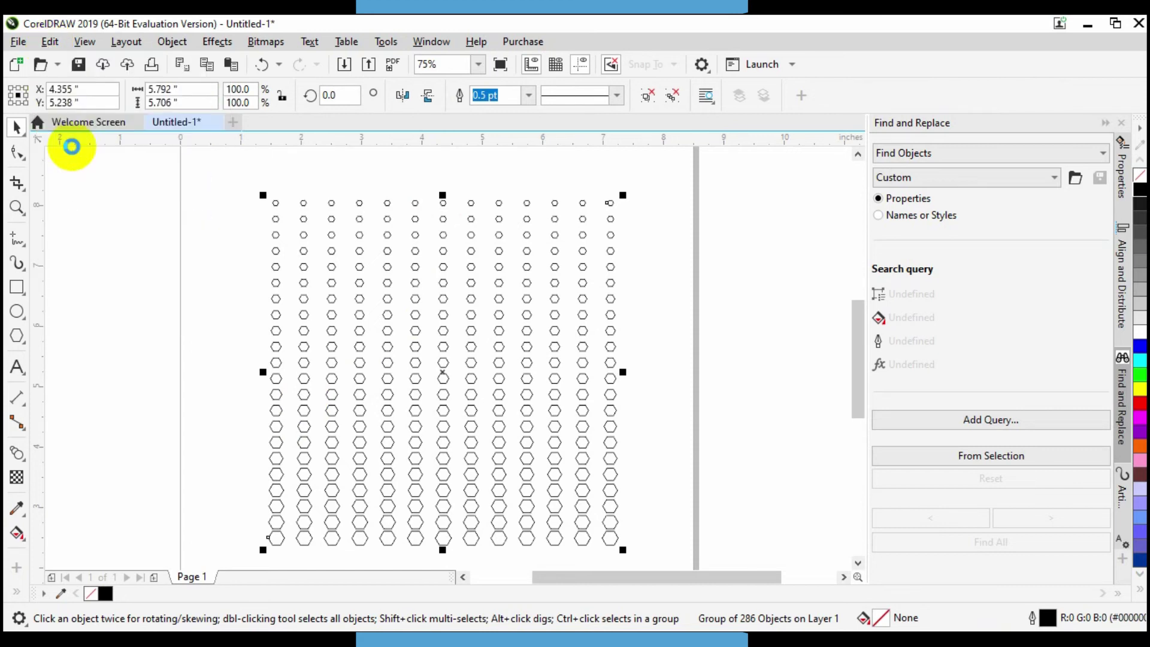
left_click(50, 42)
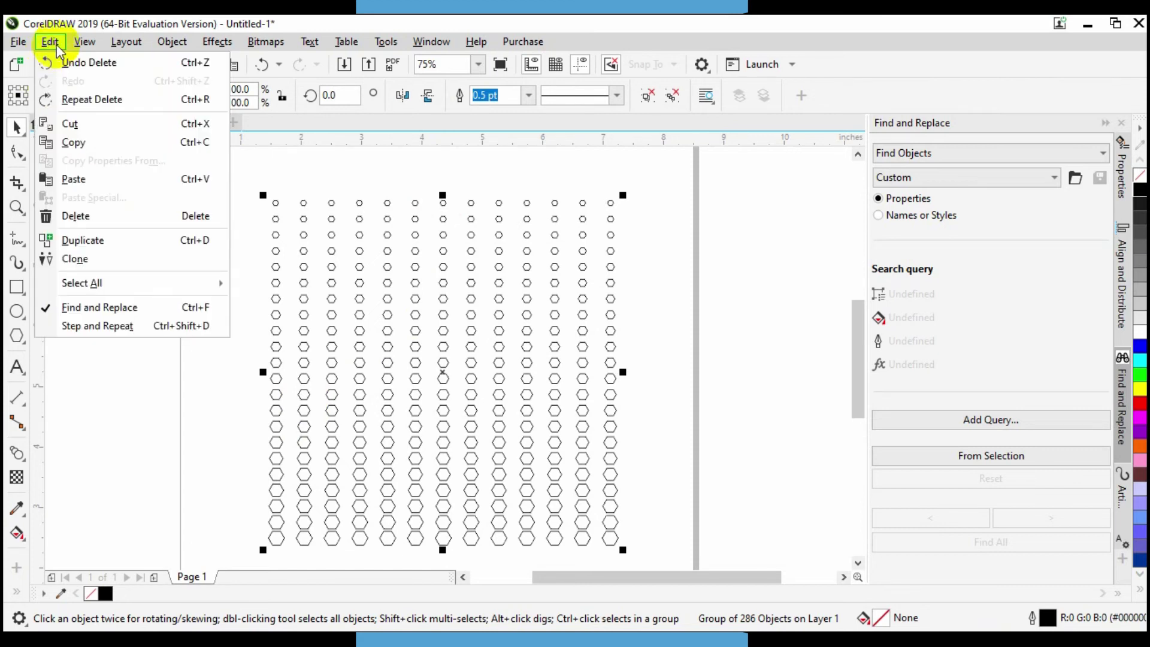
left_click(72, 178)
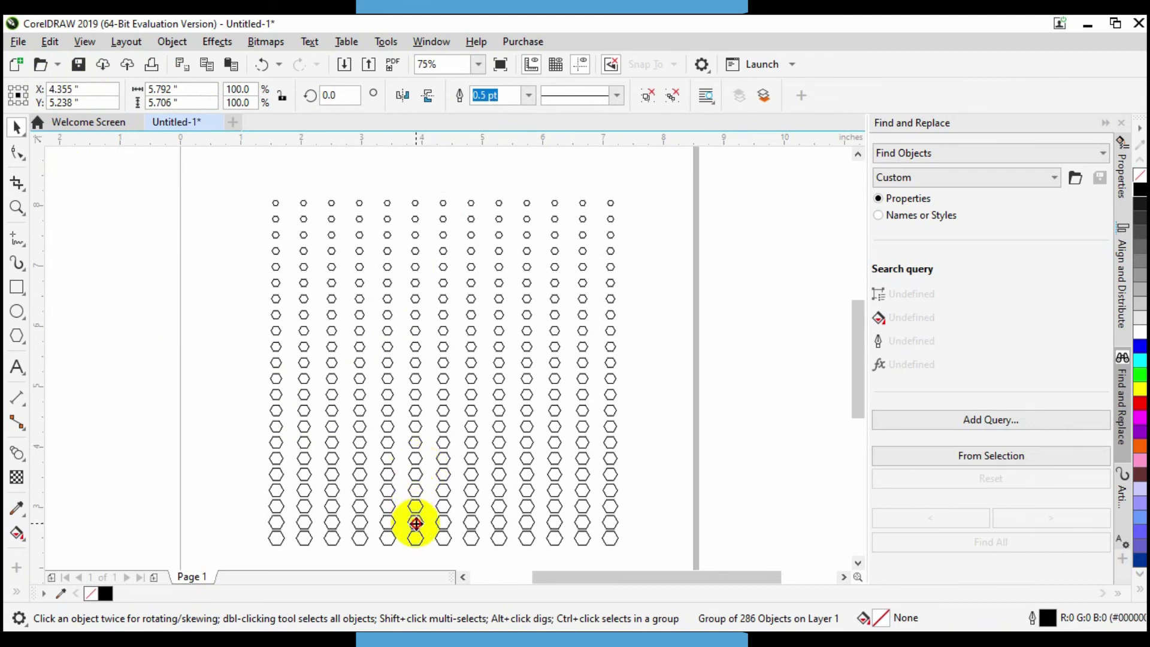
left_click_drag(416, 524, 430, 516)
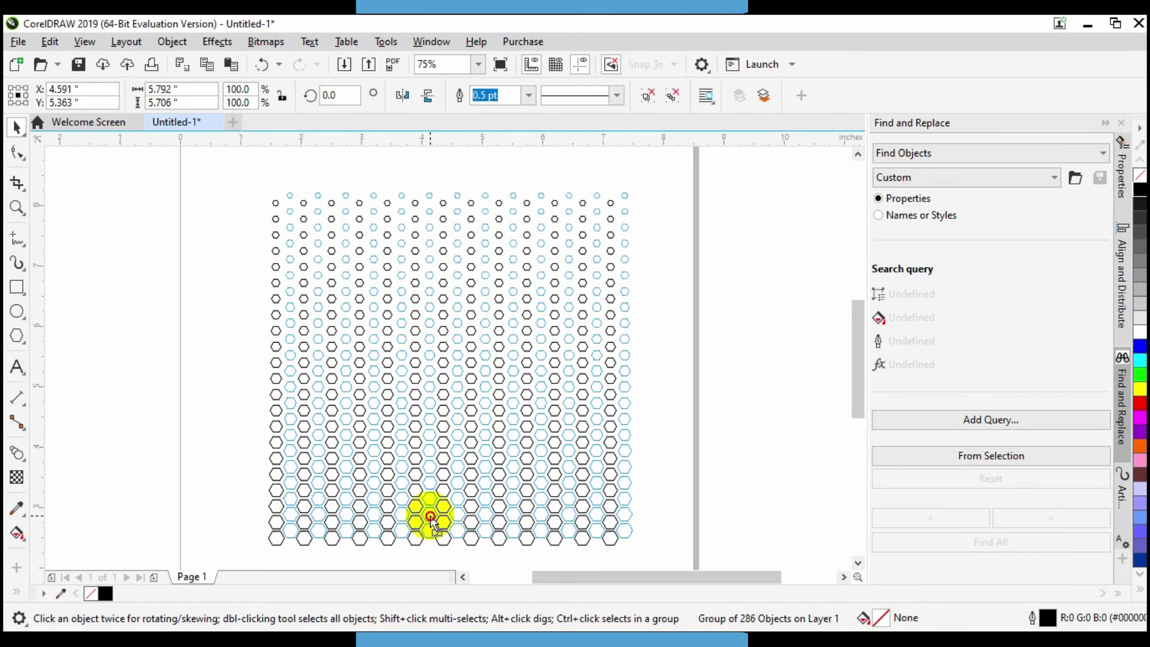
left_click_drag(430, 516, 431, 515)
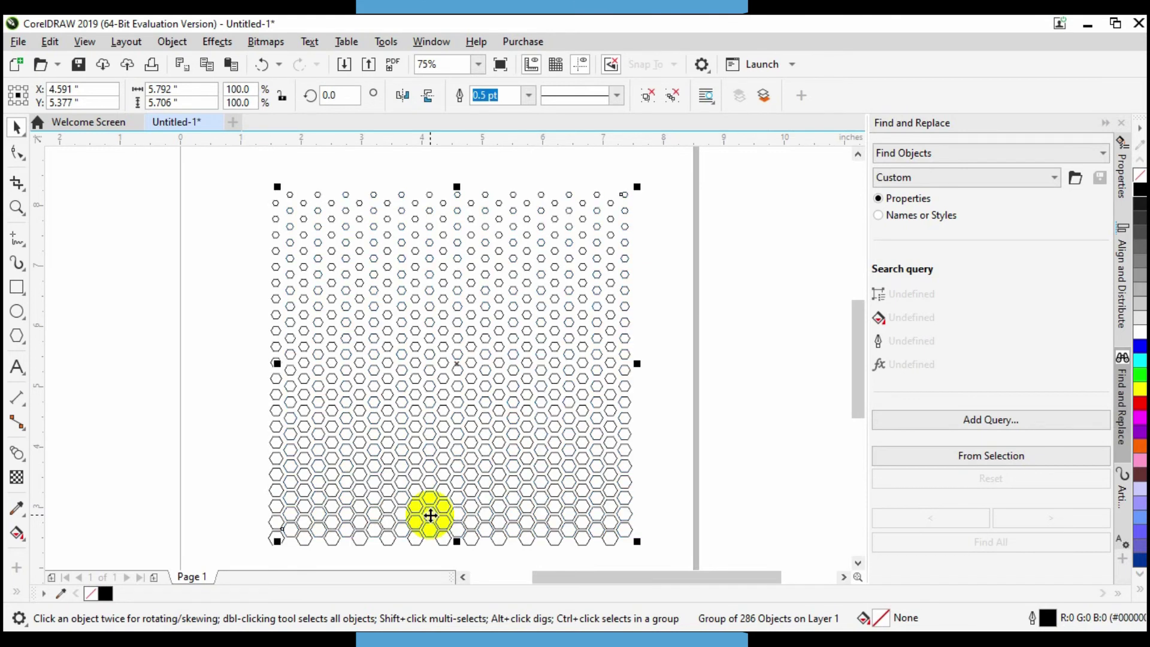
key("Left")
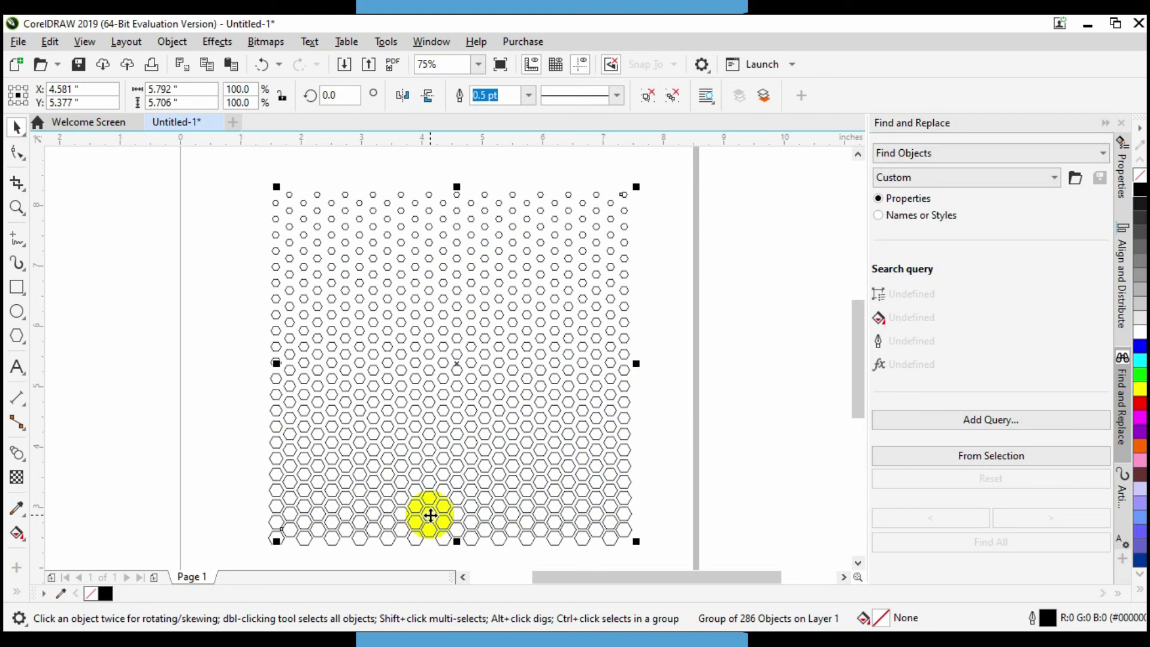
- Fill all hexagons in both grids solid black
left_click(230, 198)
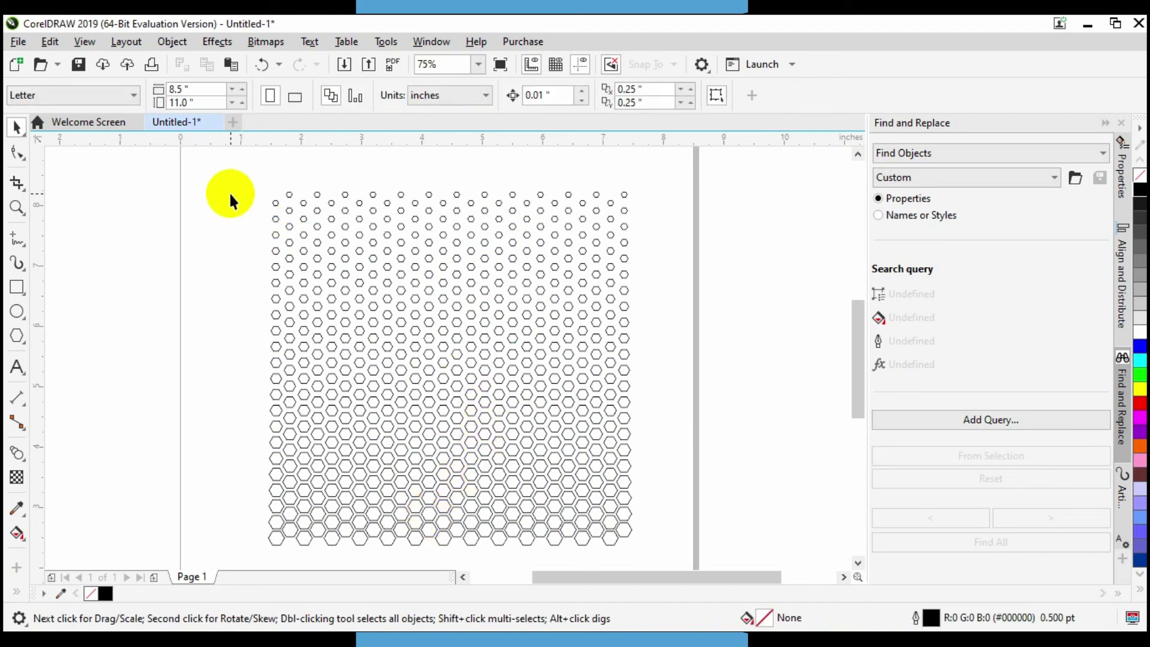
mouse_move(243, 174)
left_mouse_down()
mouse_move(593, 497)
mouse_move(679, 555)
left_mouse_up()
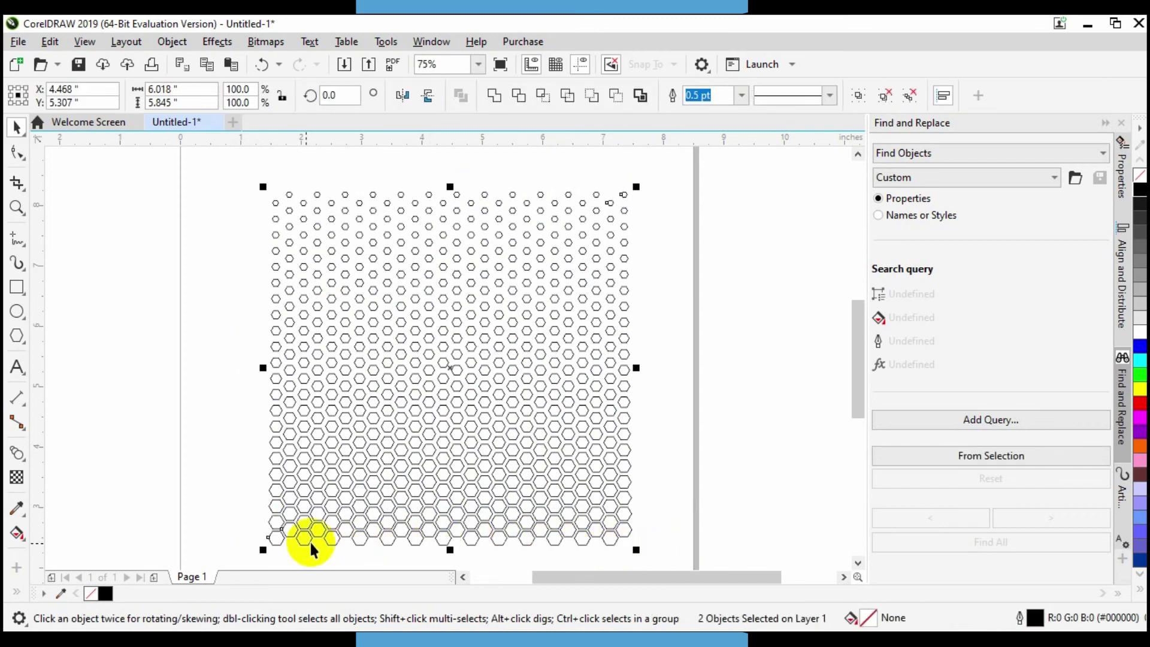
left_click(107, 594)
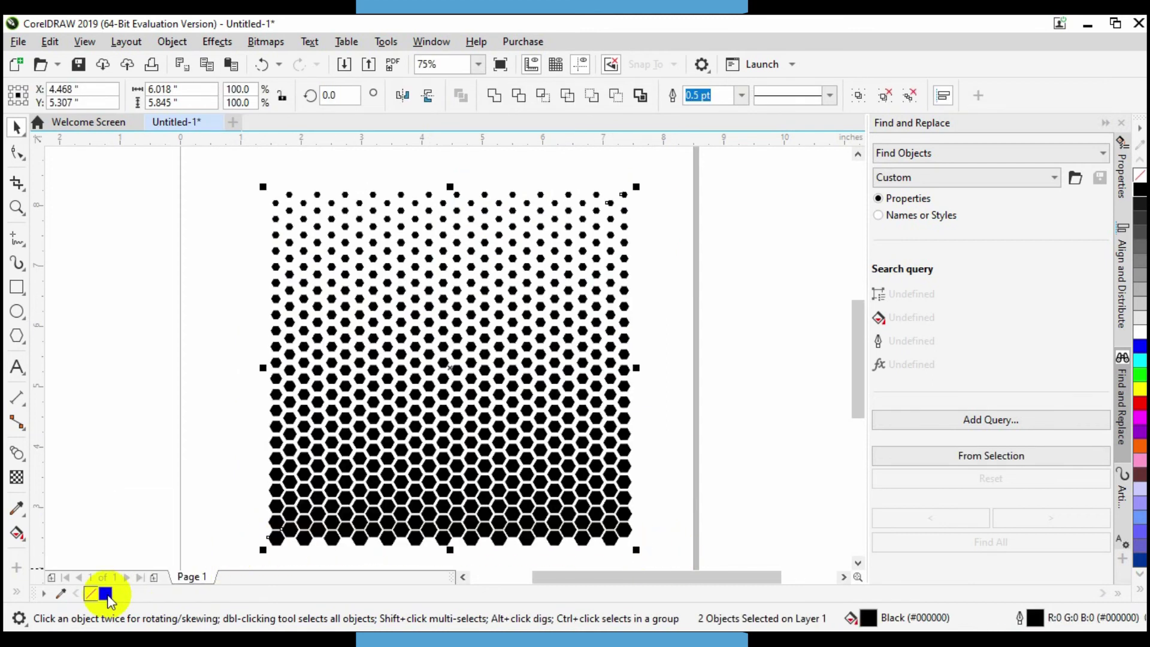
left_click(242, 288)
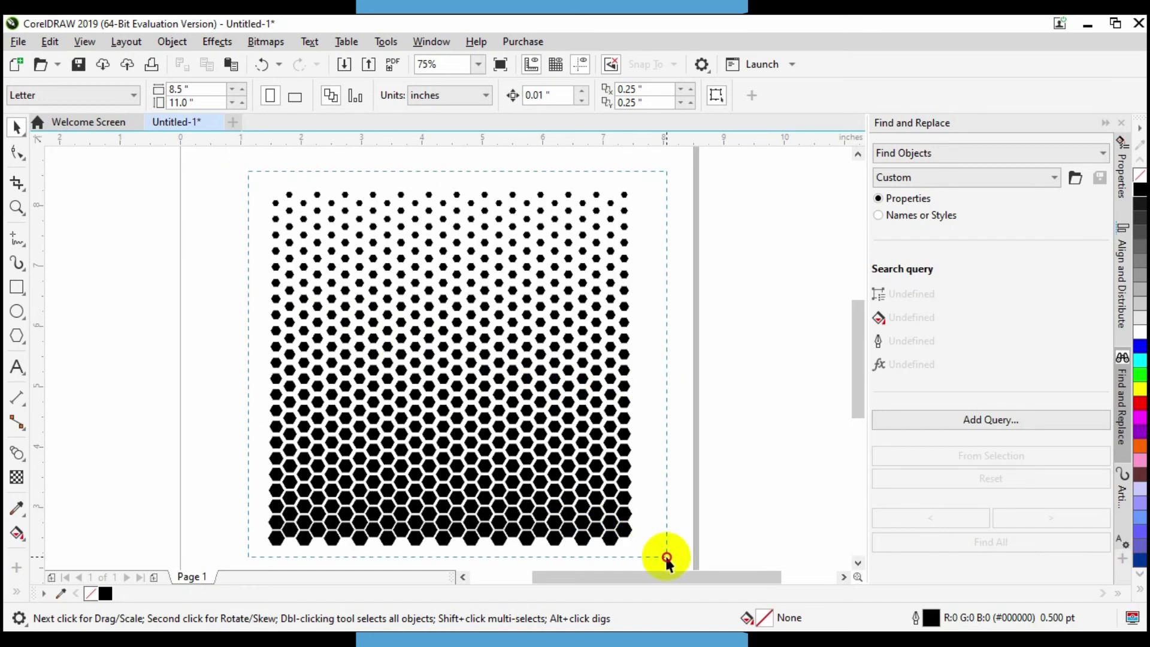
- Group both black hexagon grids and move the pattern off the page to the right
left_click_drag(248, 173, 664, 554)
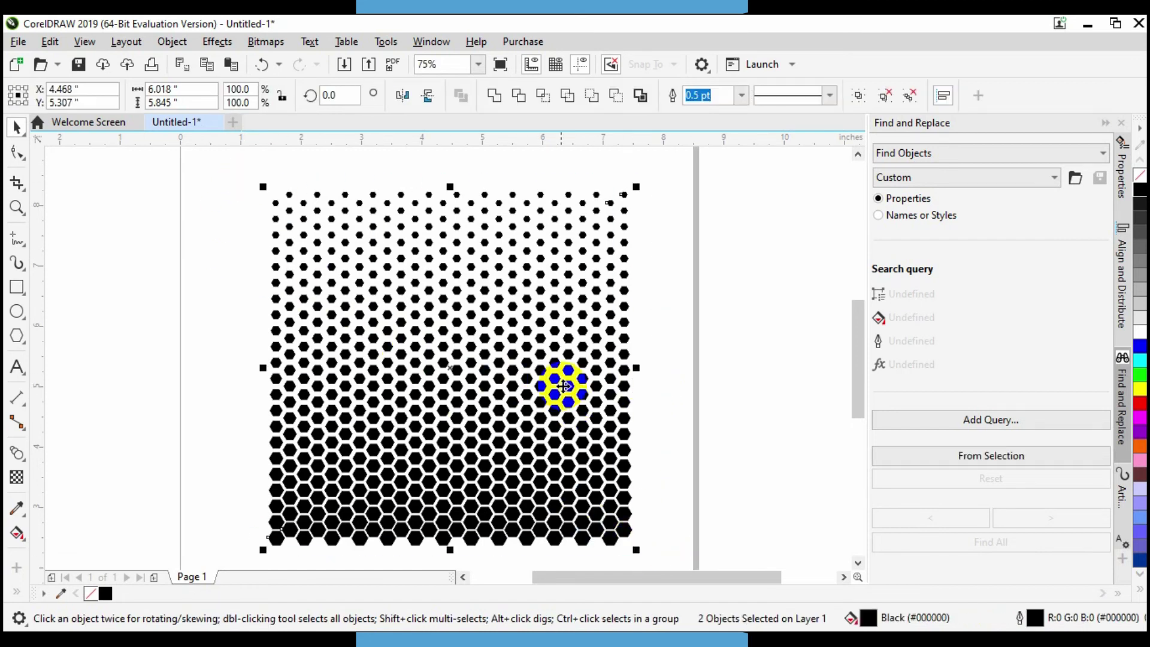
left_click(859, 96)
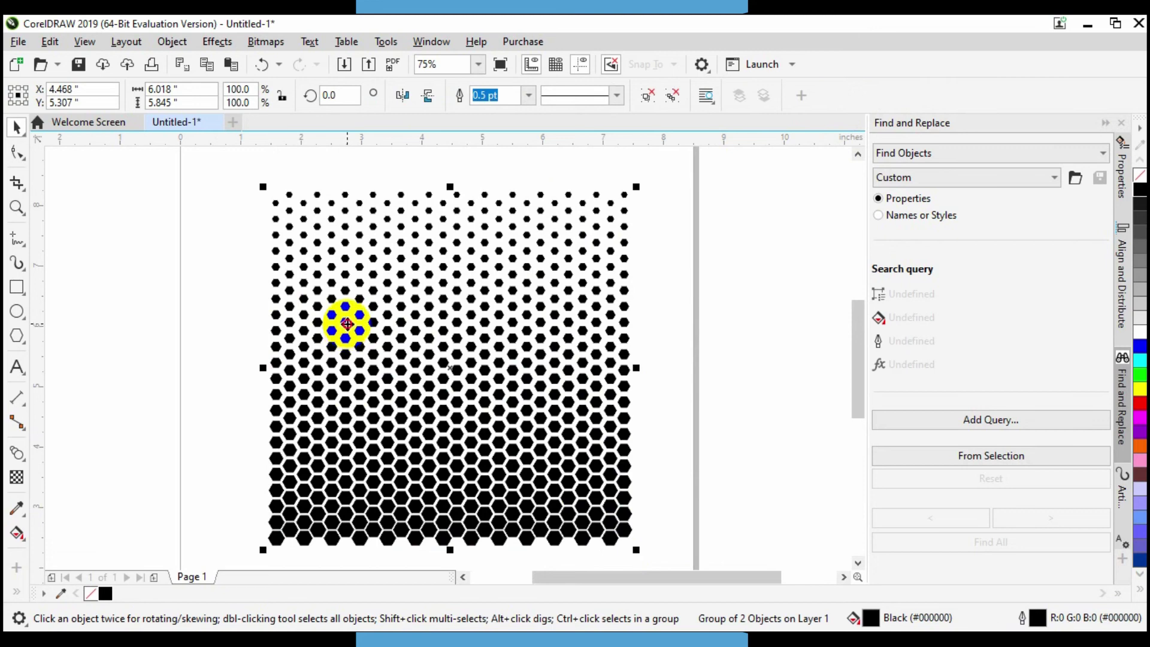
left_click_drag(347, 324, 665, 332)
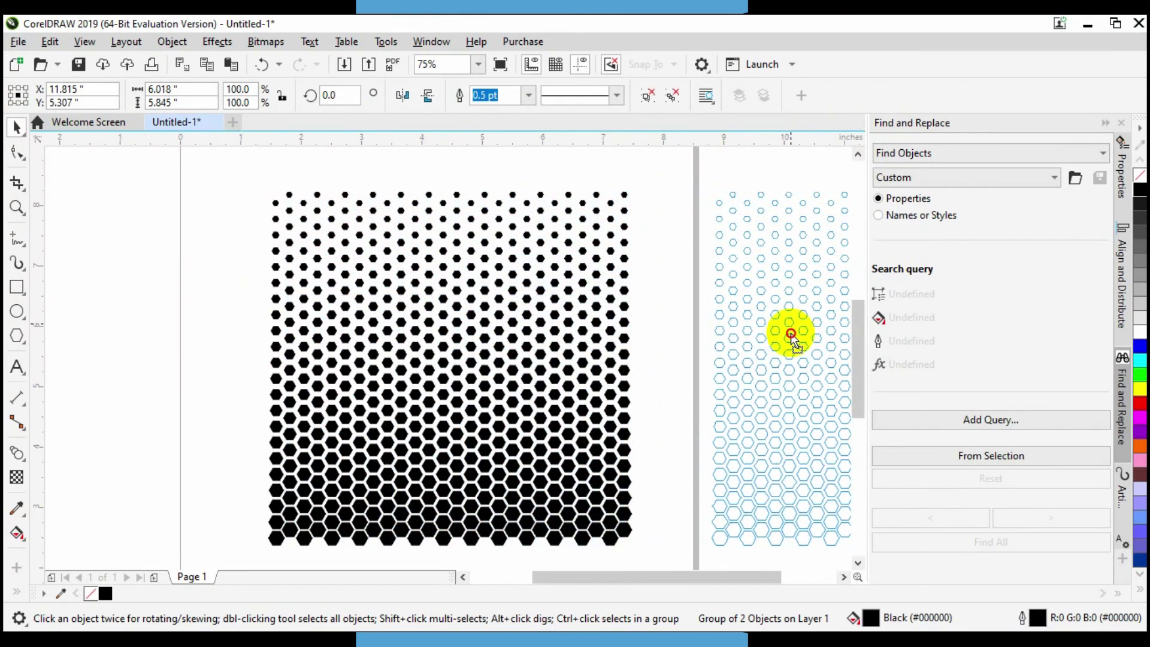
left_click_drag(664, 331, 790, 333)
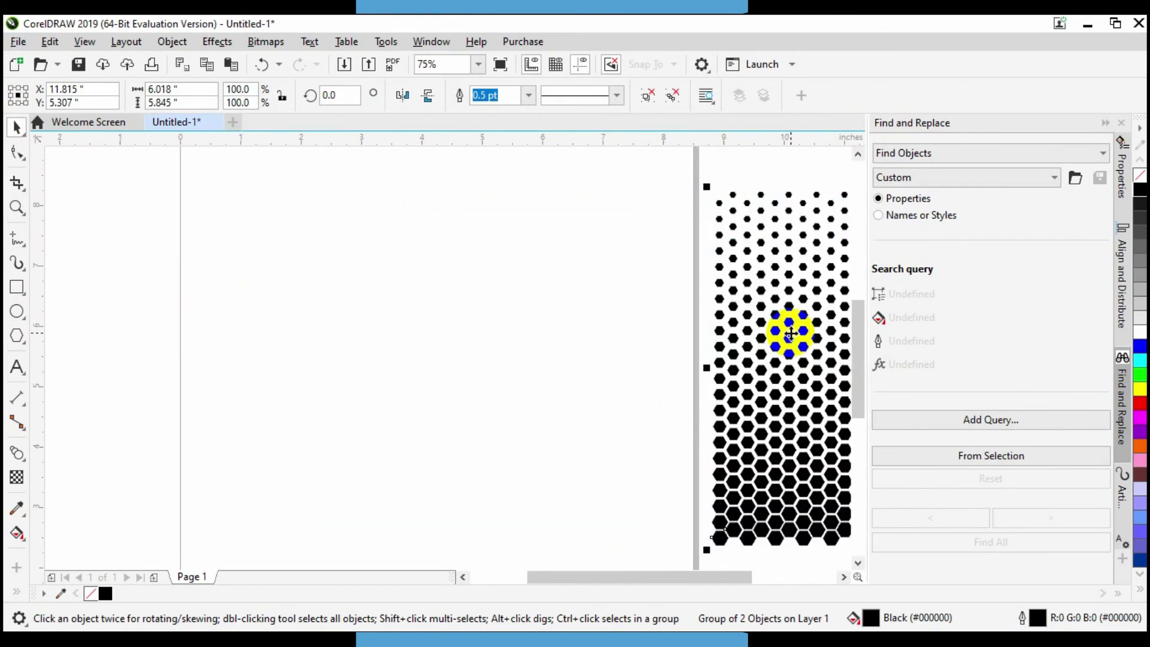
- Draw a roughly 4.6-inch square on the page and shift it slightly right
left_click(16, 288)
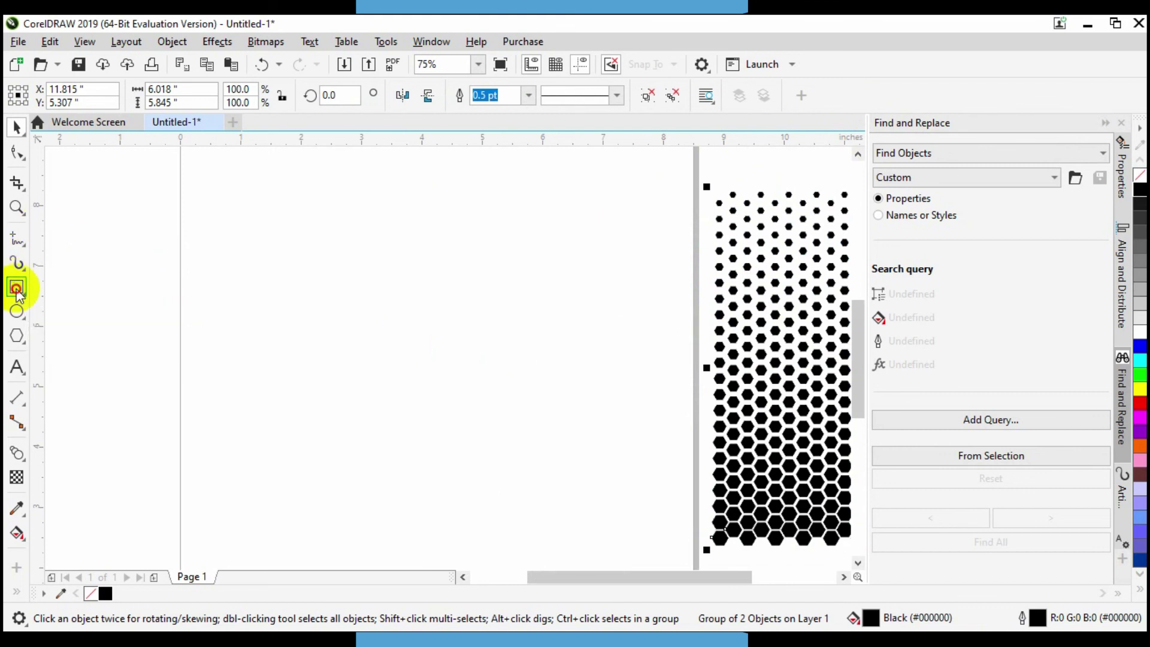
left_click_drag(256, 200, 475, 460)
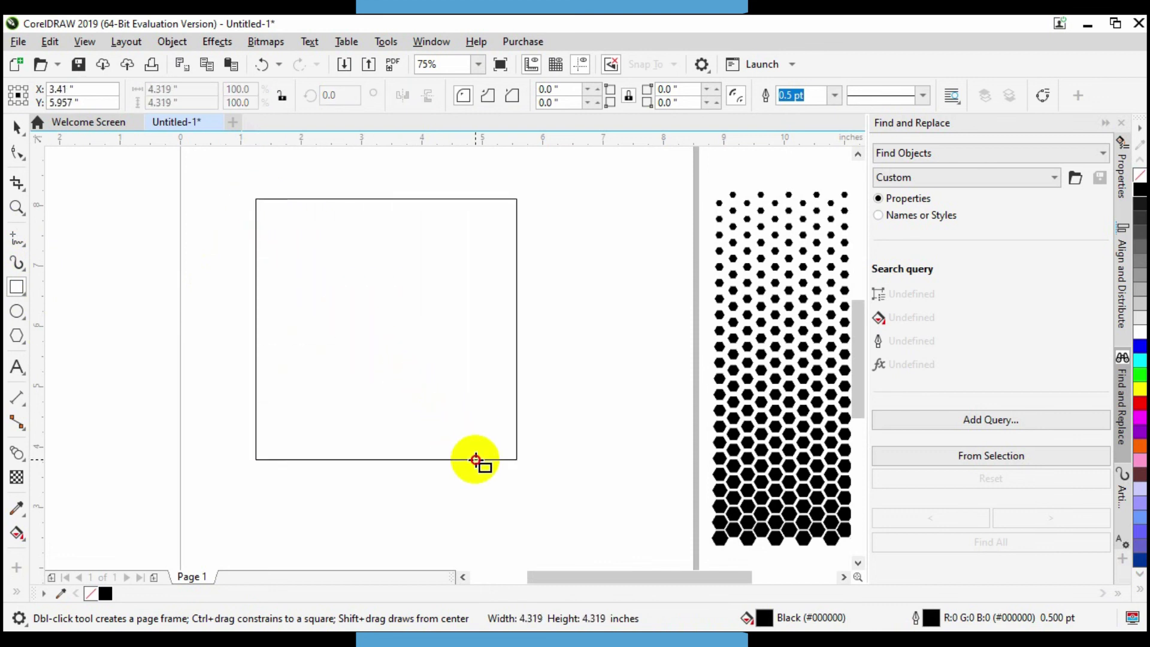
left_click_drag(475, 459, 493, 476)
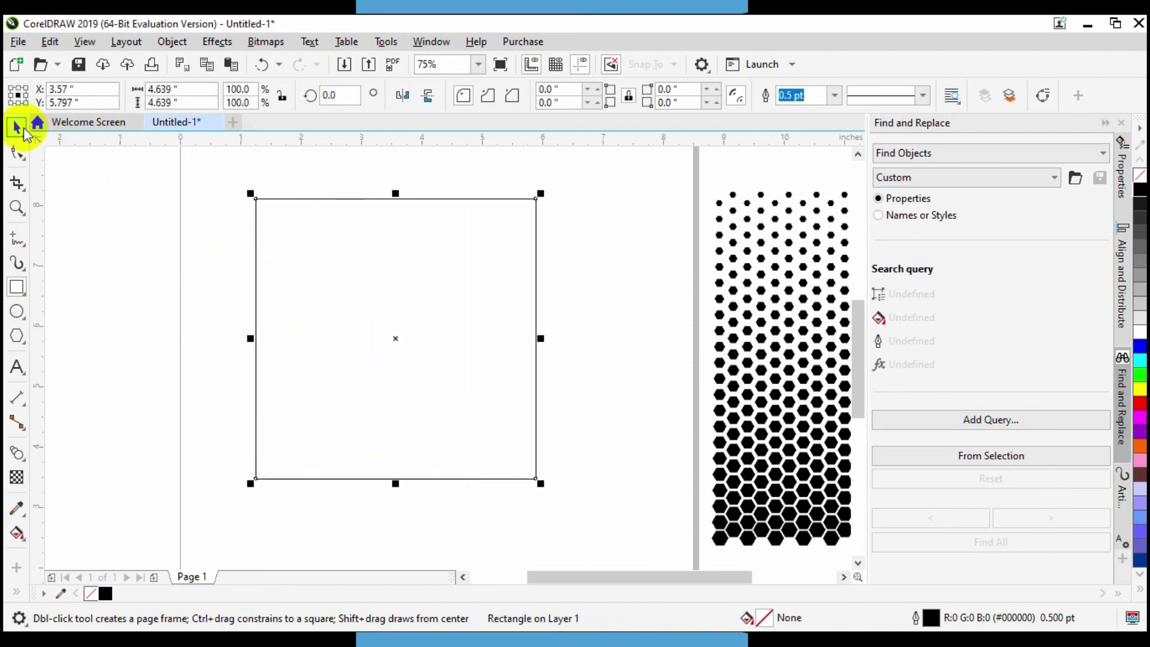
left_click(17, 127)
left_click_drag(392, 301, 436, 303)
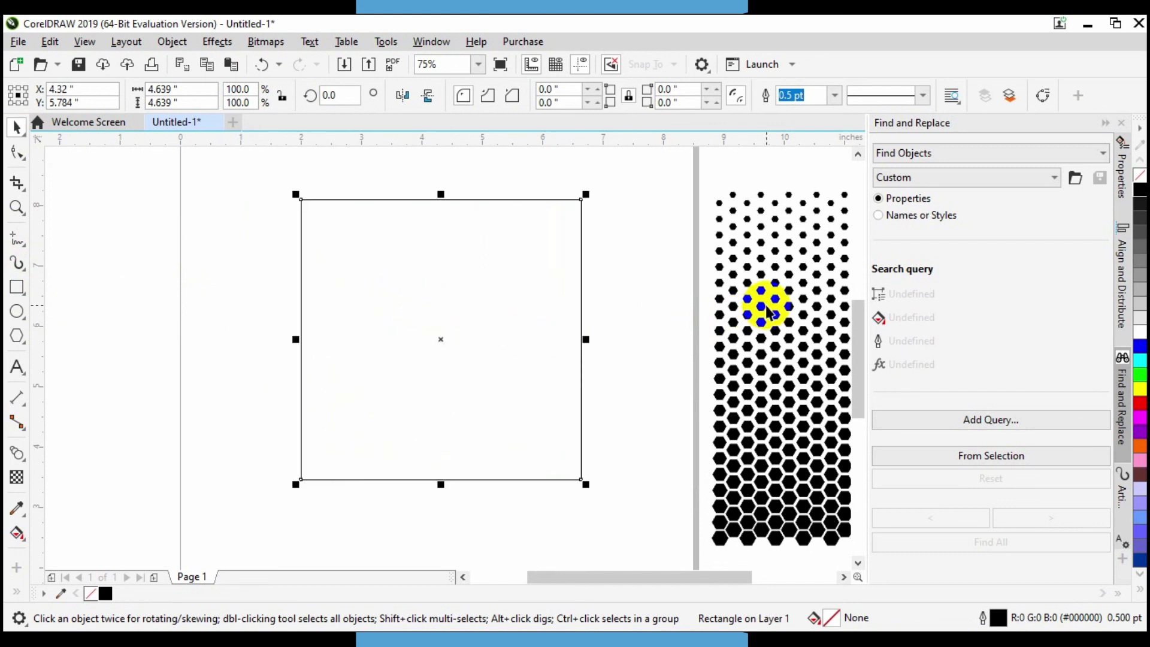
left_click(761, 305)
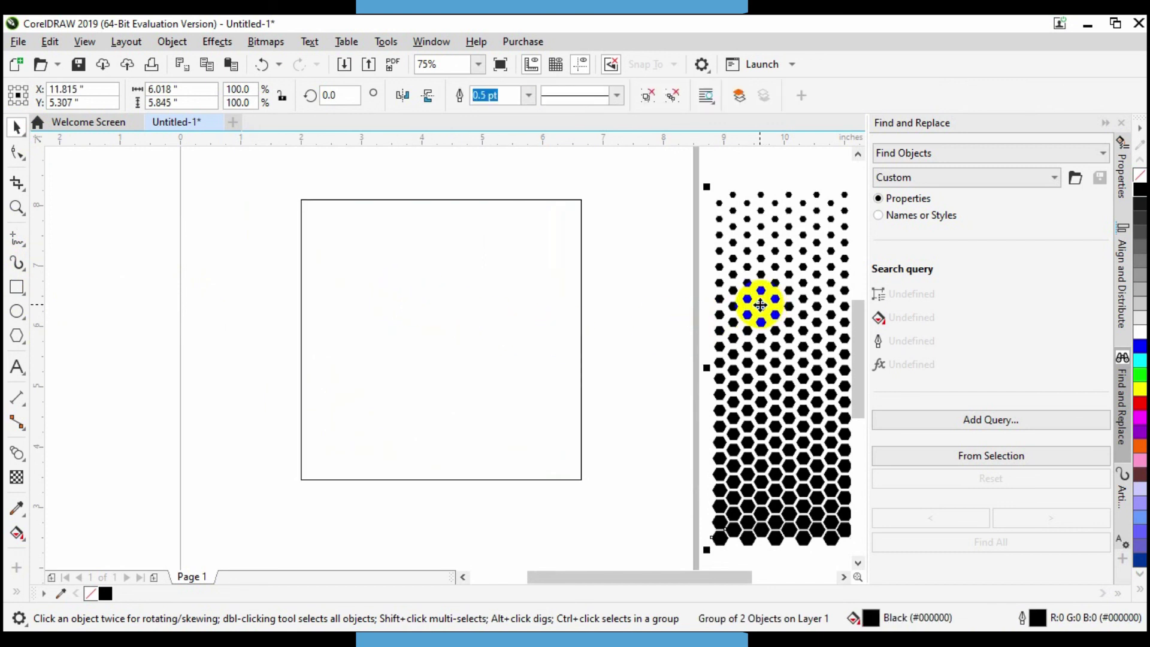
- PowerClip the black hexagon pattern inside the square frame
right_click(761, 305)
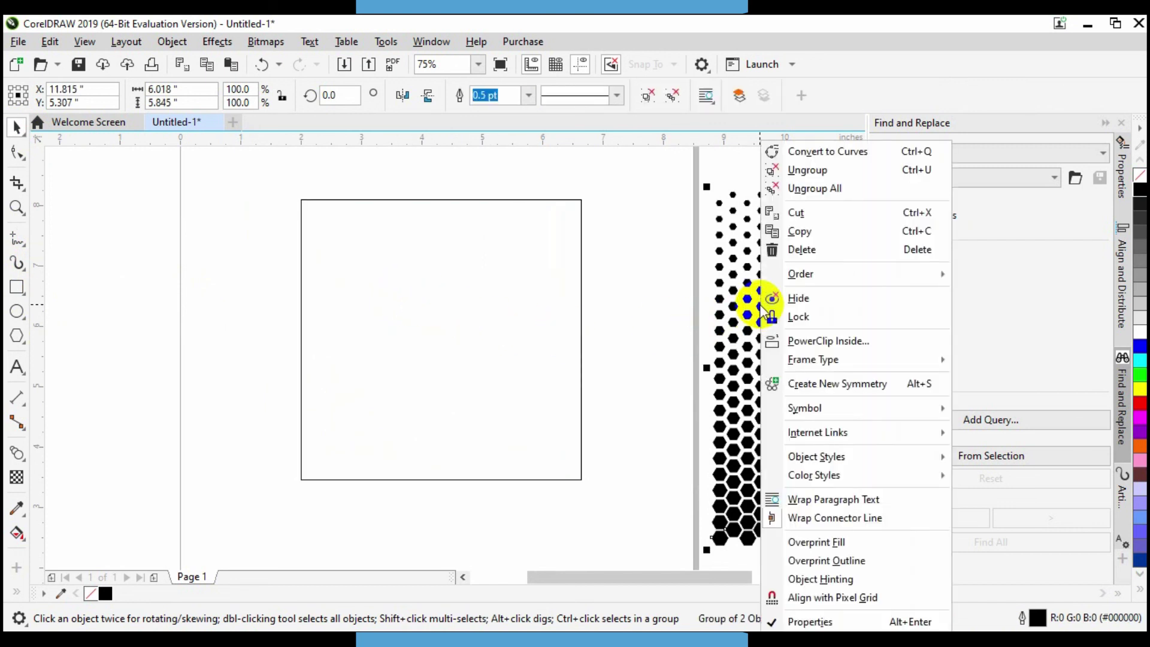
left_click(809, 343)
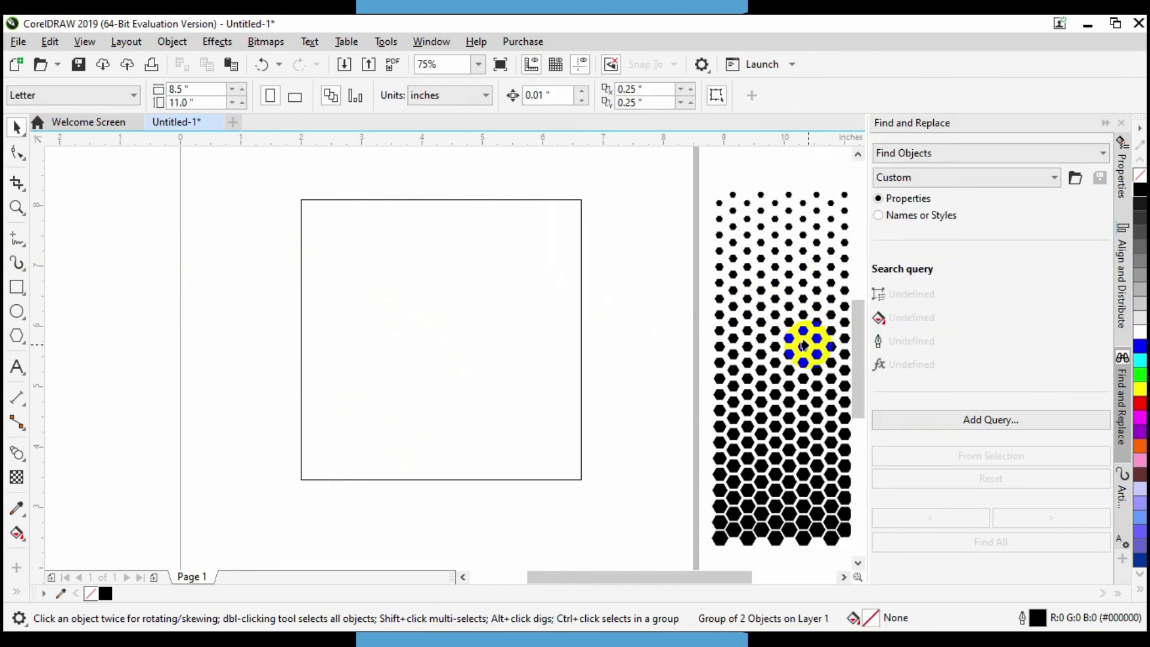
left_click(408, 325)
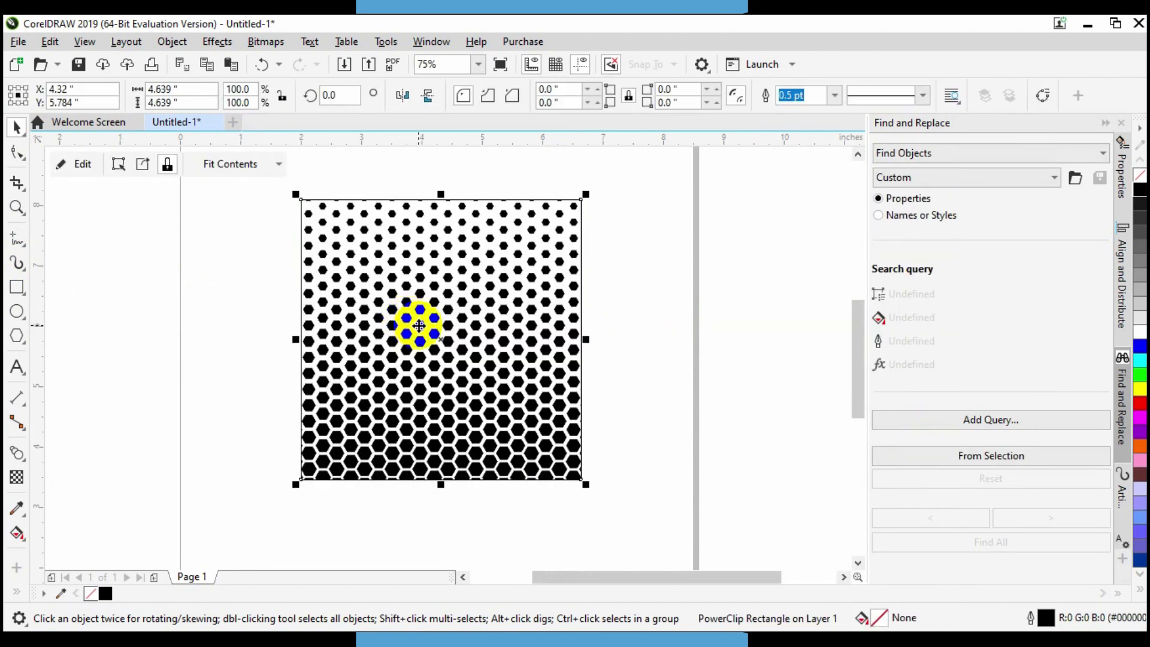
left_click(213, 245)
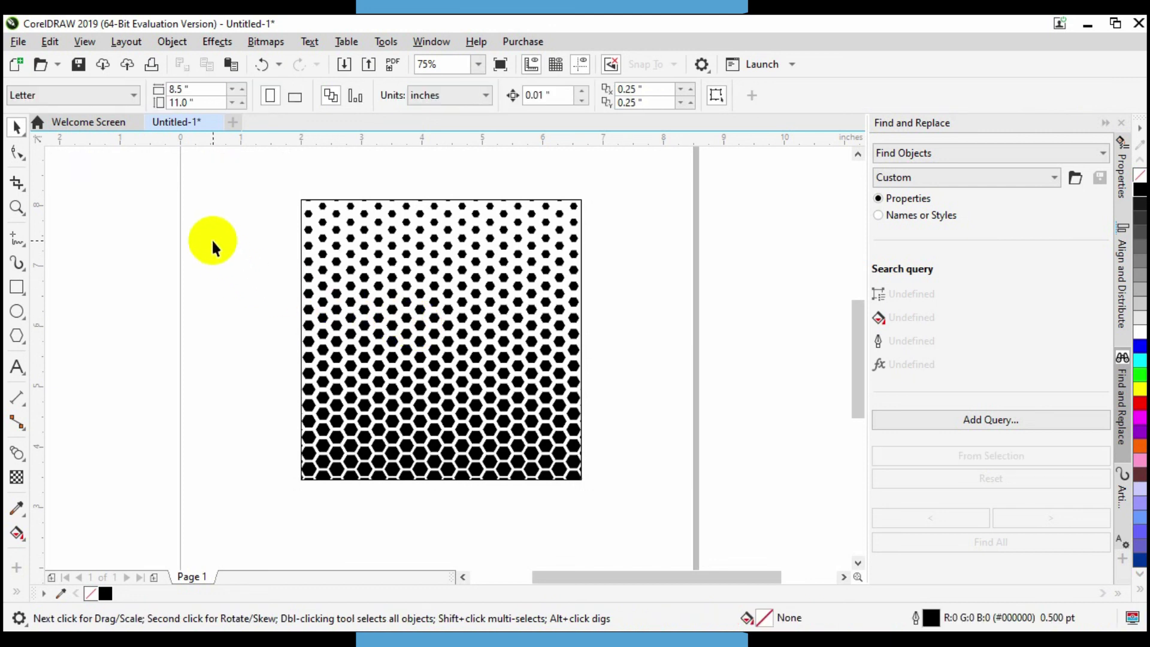